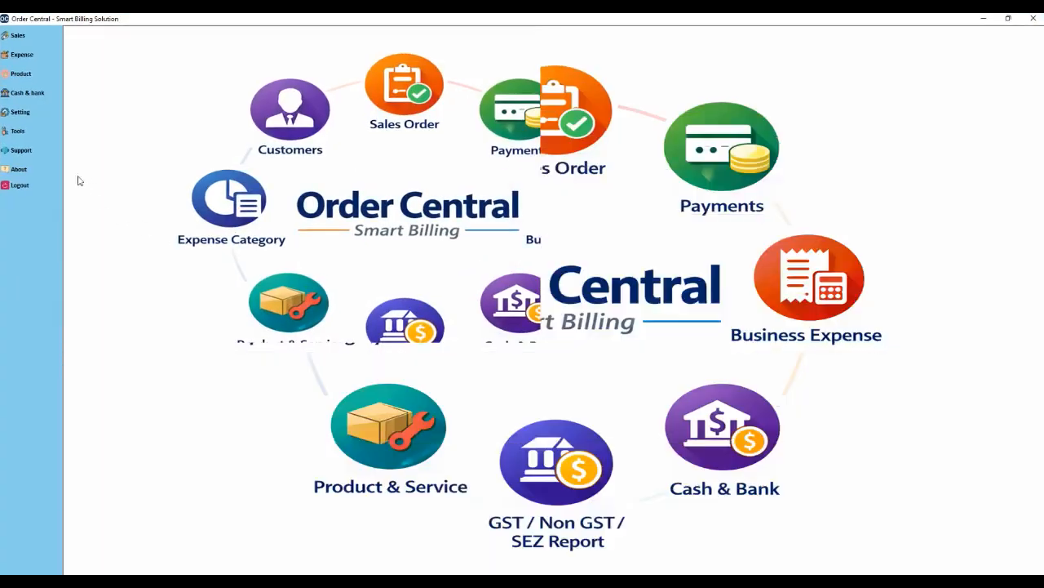
click(16, 171)
click(401, 258)
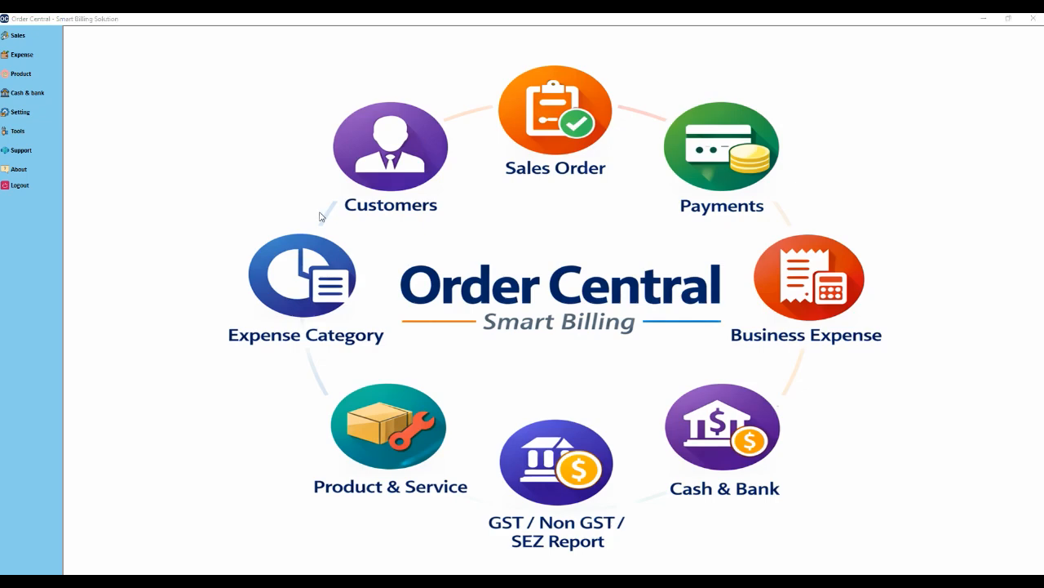
click(30, 118)
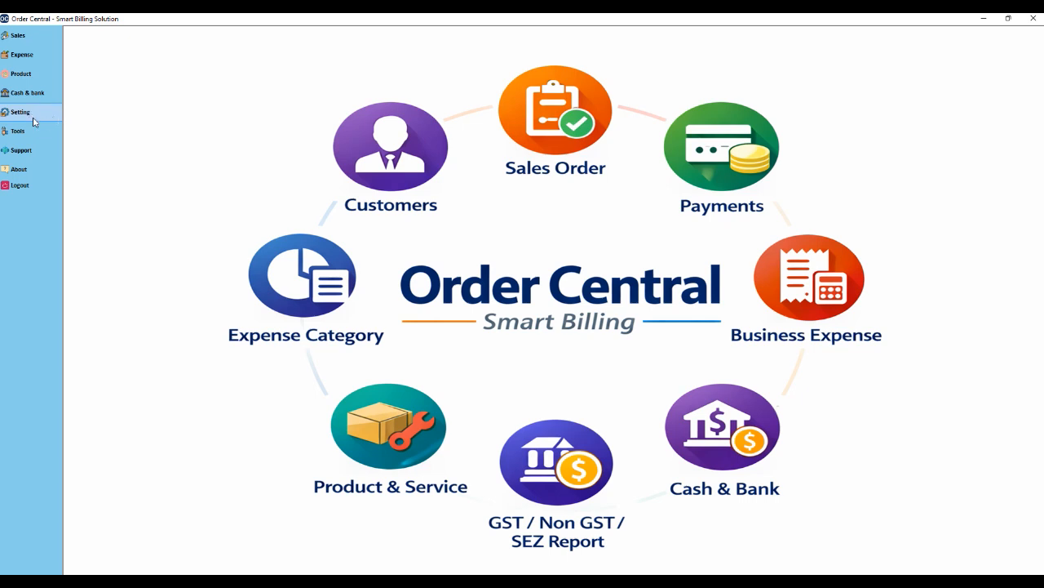
click(36, 120)
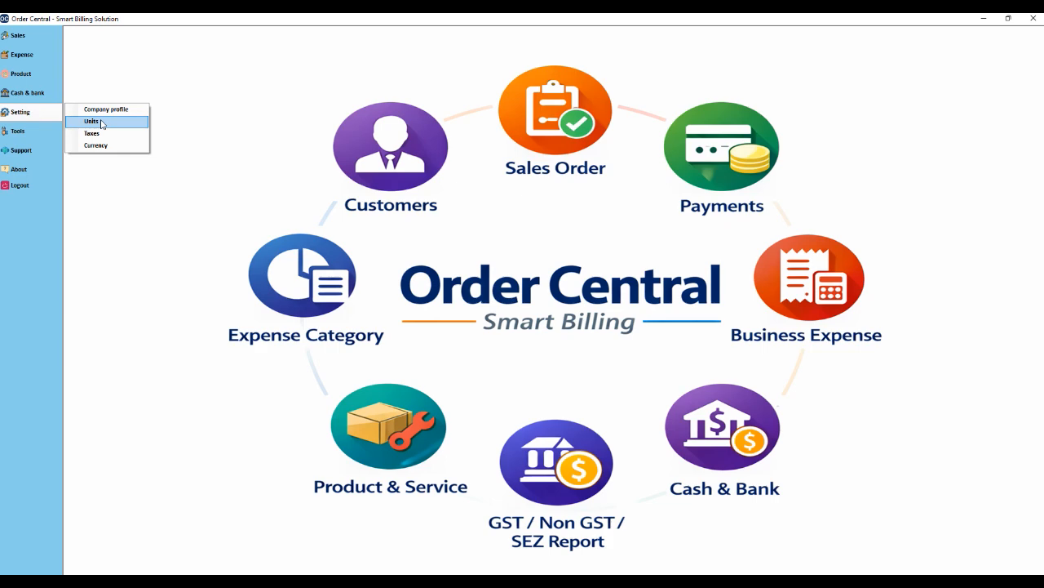
click(102, 122)
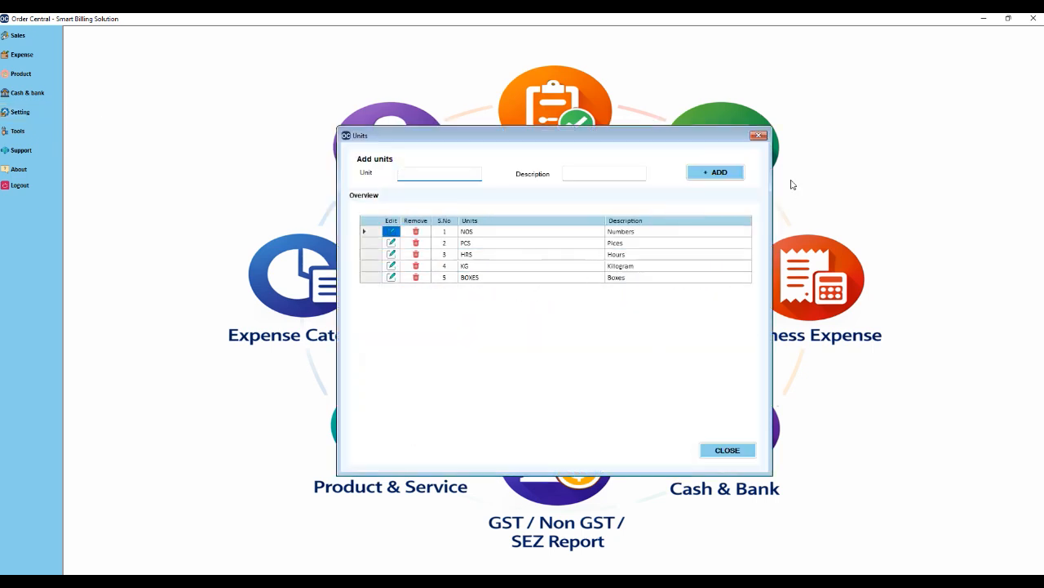
click(755, 138)
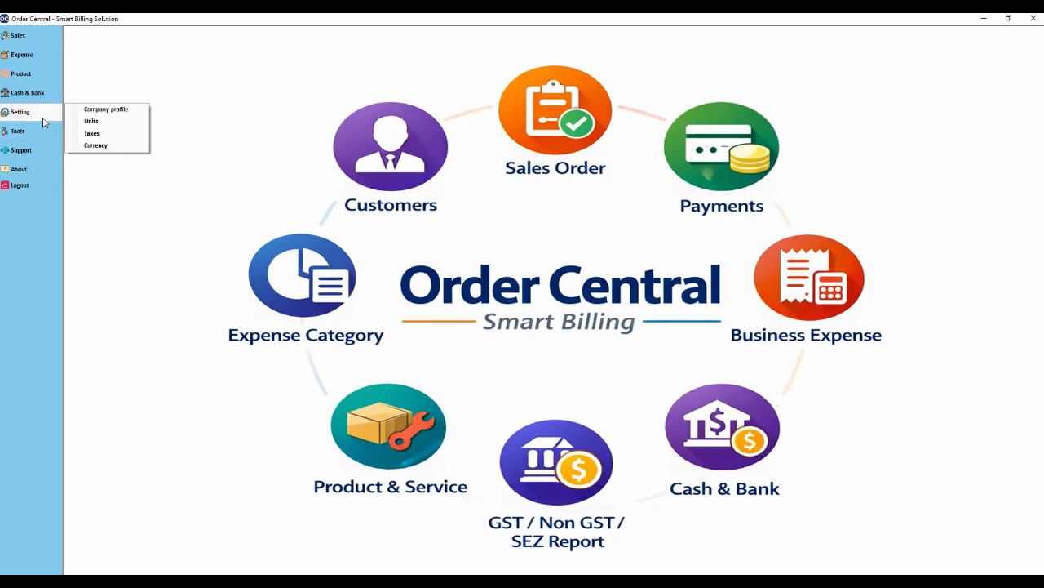
mouse_move(31, 114)
click(92, 133)
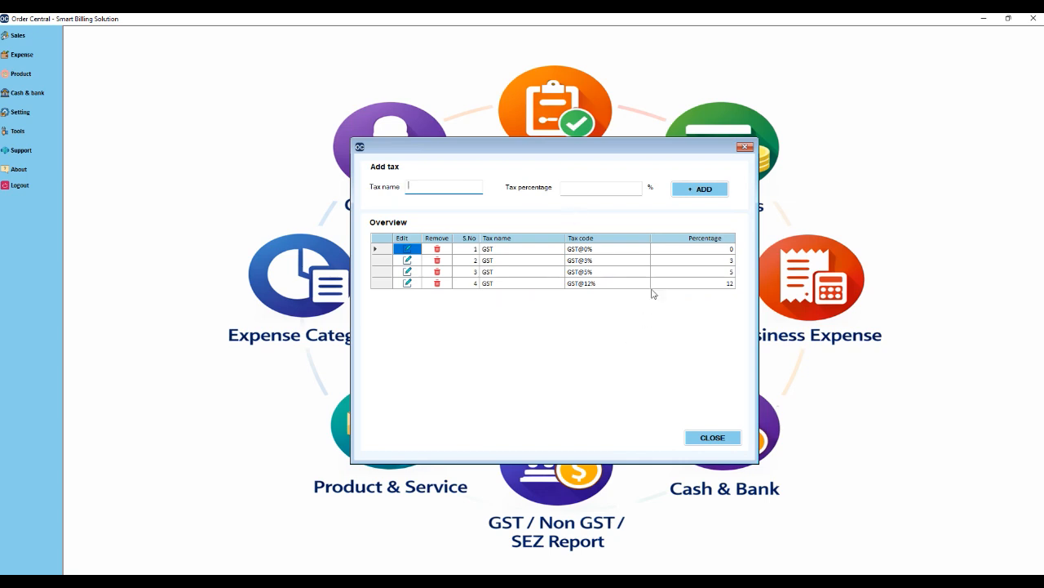
click(745, 147)
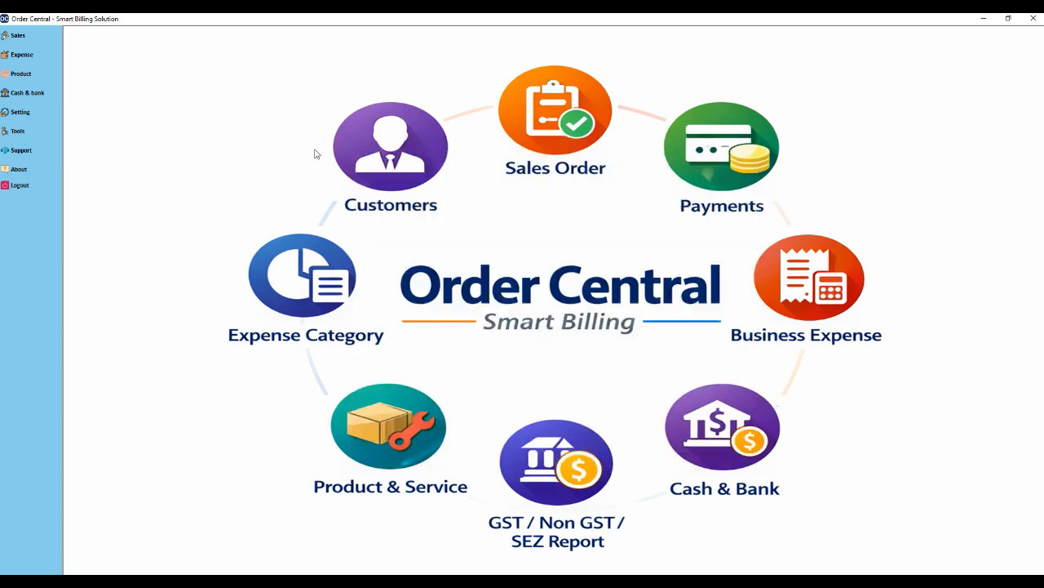
mouse_move(34, 116)
click(95, 146)
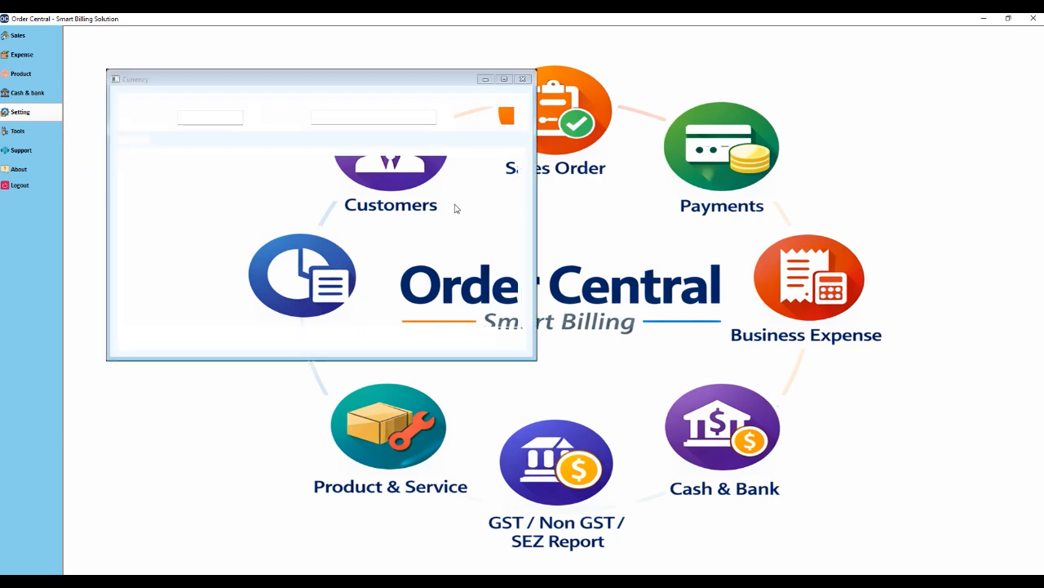
drag(386, 85, 598, 128)
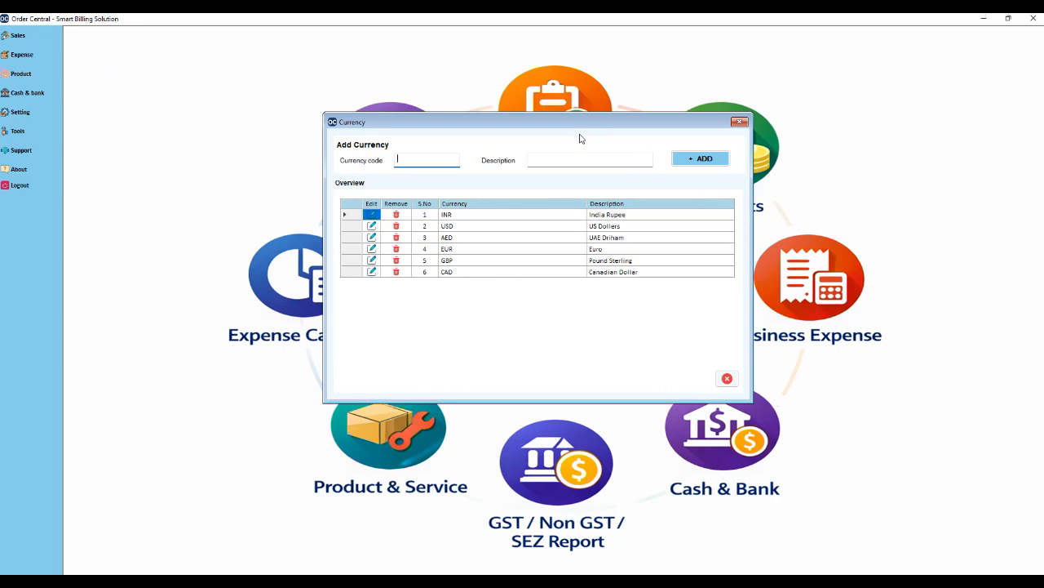
click(739, 122)
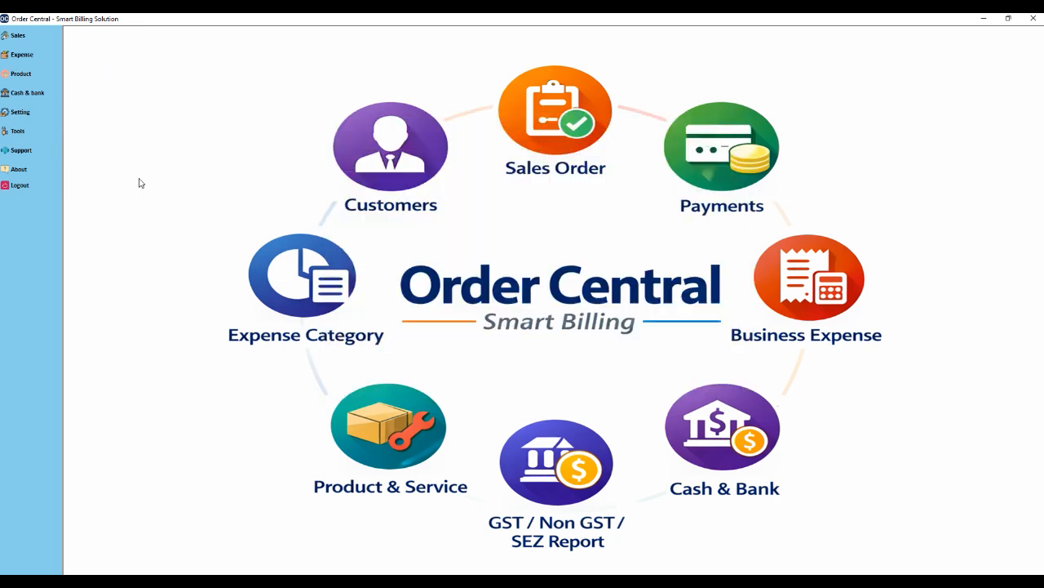
Open the Company profile form and enter the company name ABC PVT LTD.
click(30, 115)
click(107, 109)
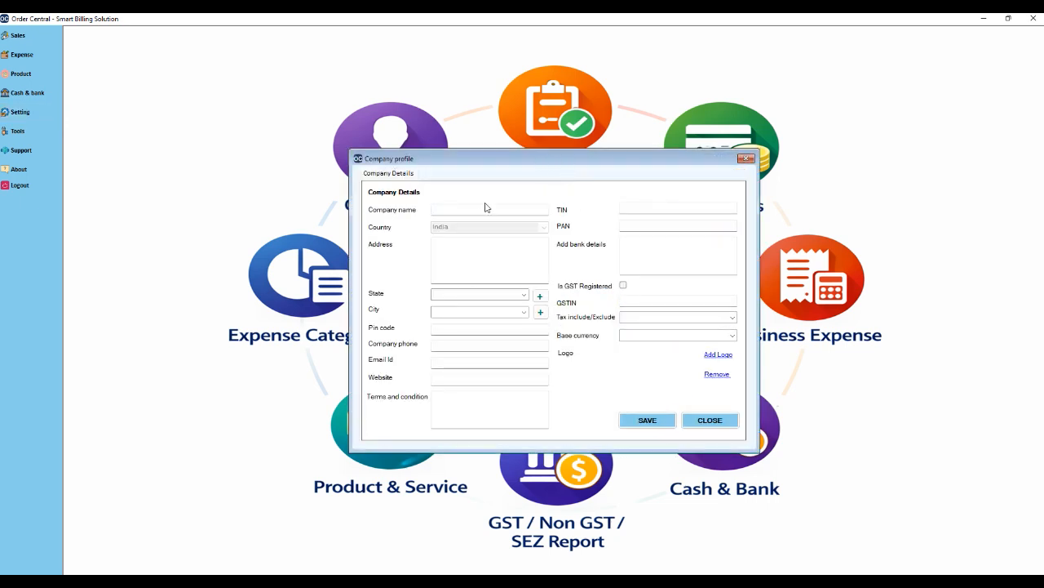
click(473, 213)
text(ABC PVT LTD)
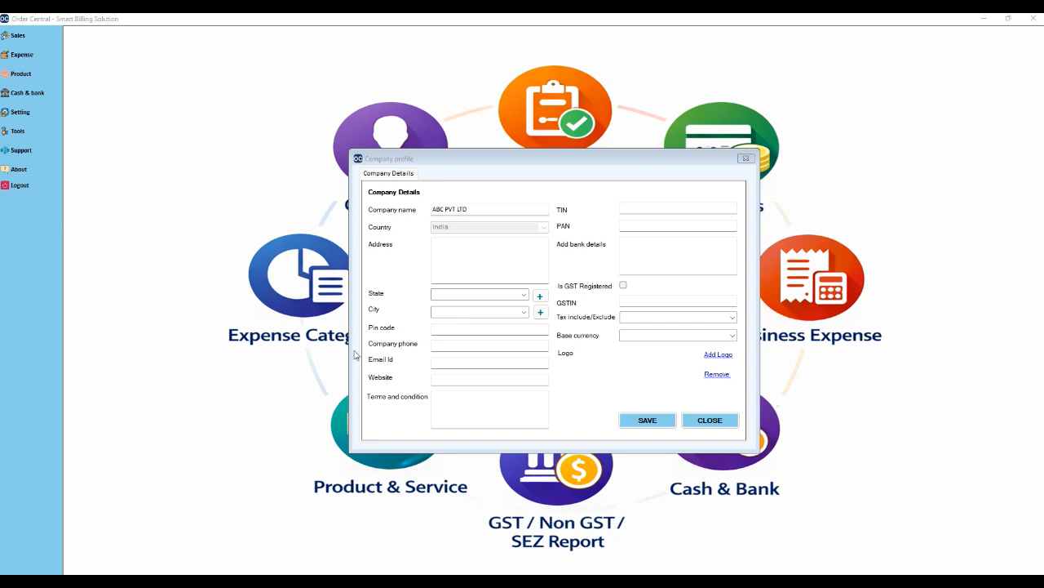
Enter the company's address in the Address field, correcting typos.
click(473, 249)
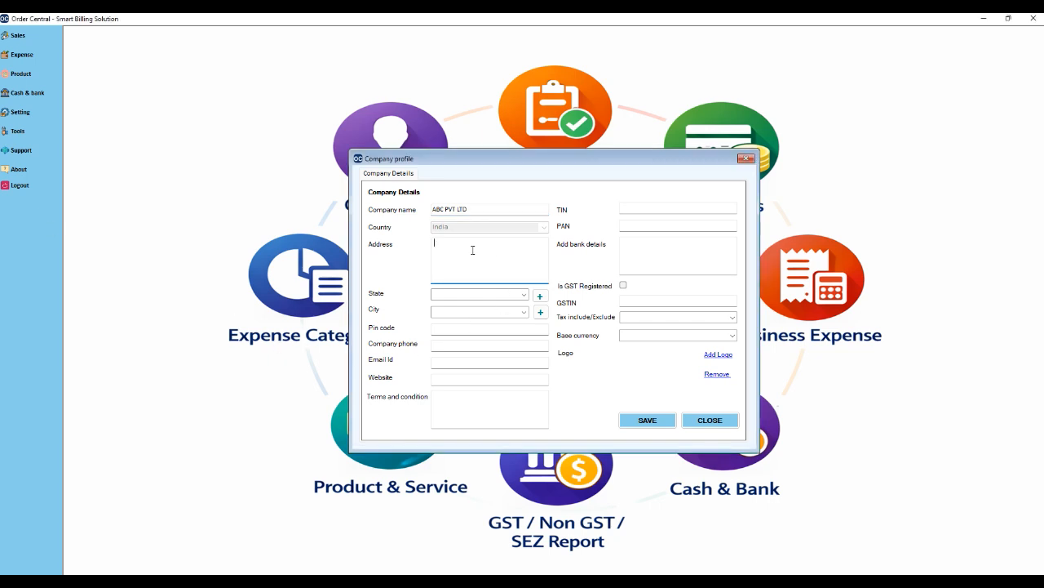
drag(518, 246, 436, 250)
click(488, 245)
click(525, 295)
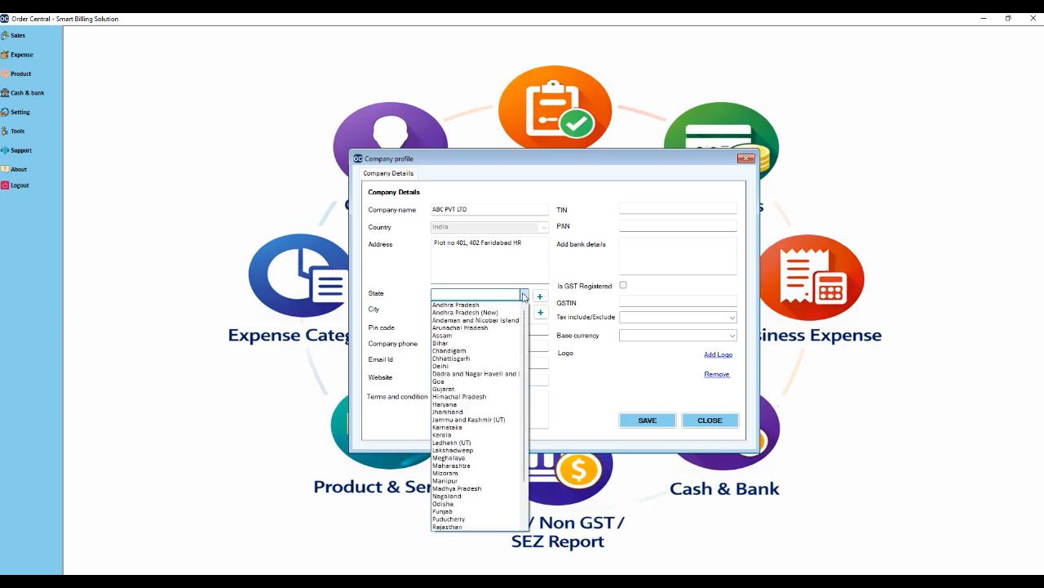
click(468, 404)
click(519, 313)
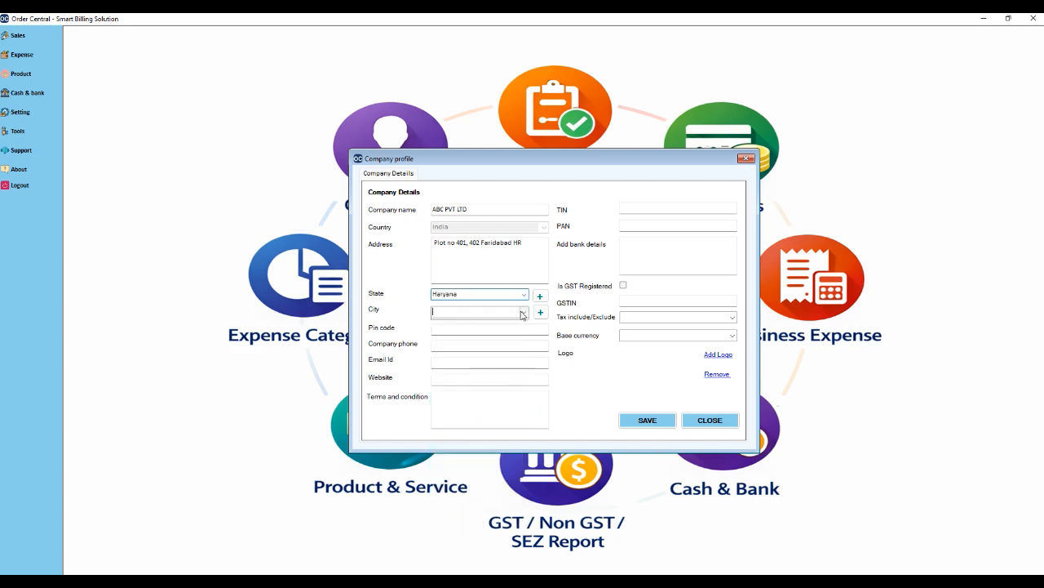
click(466, 322)
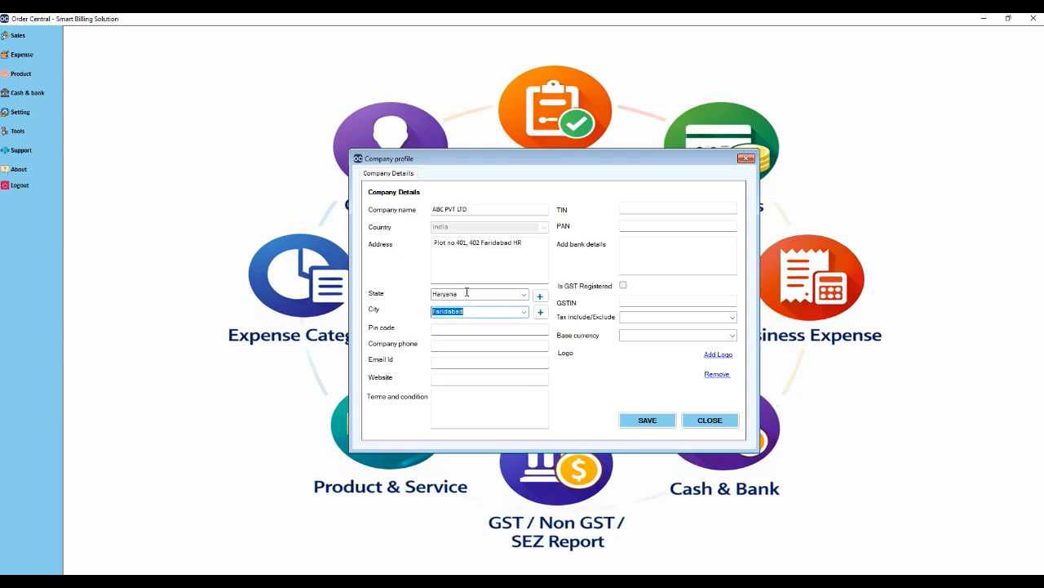
click(542, 299)
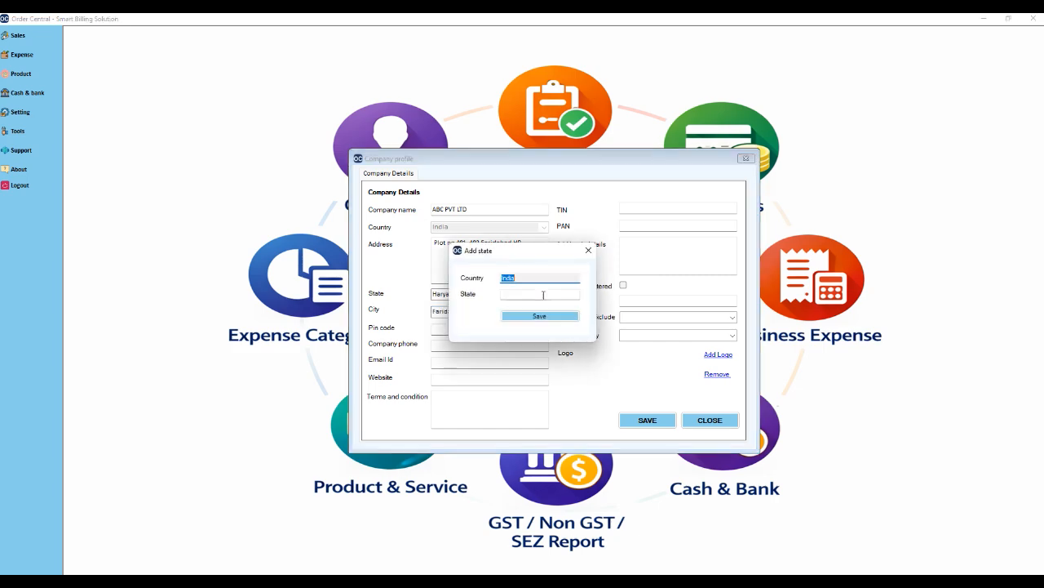
click(539, 294)
click(589, 251)
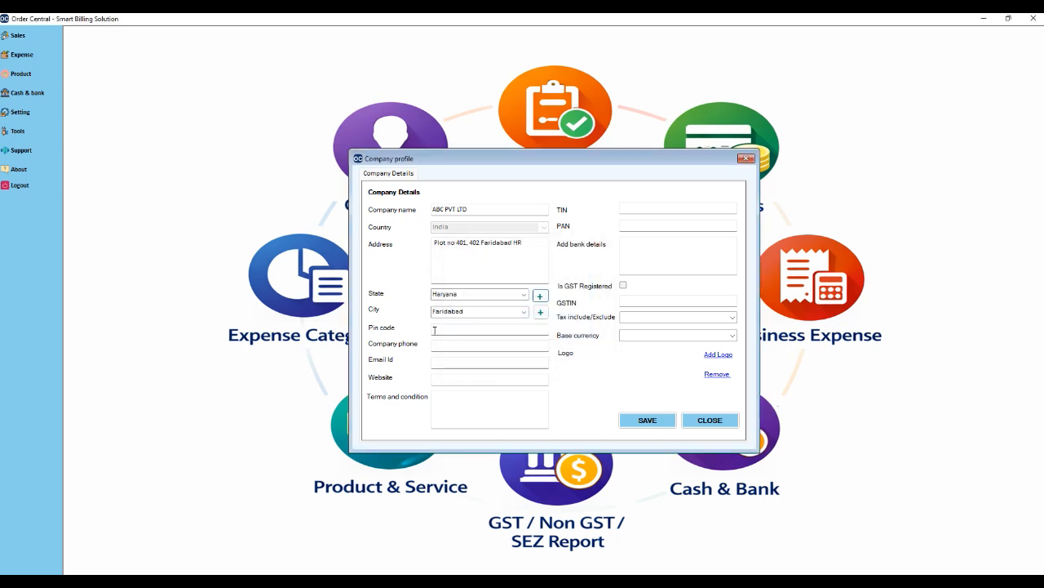
click(525, 295)
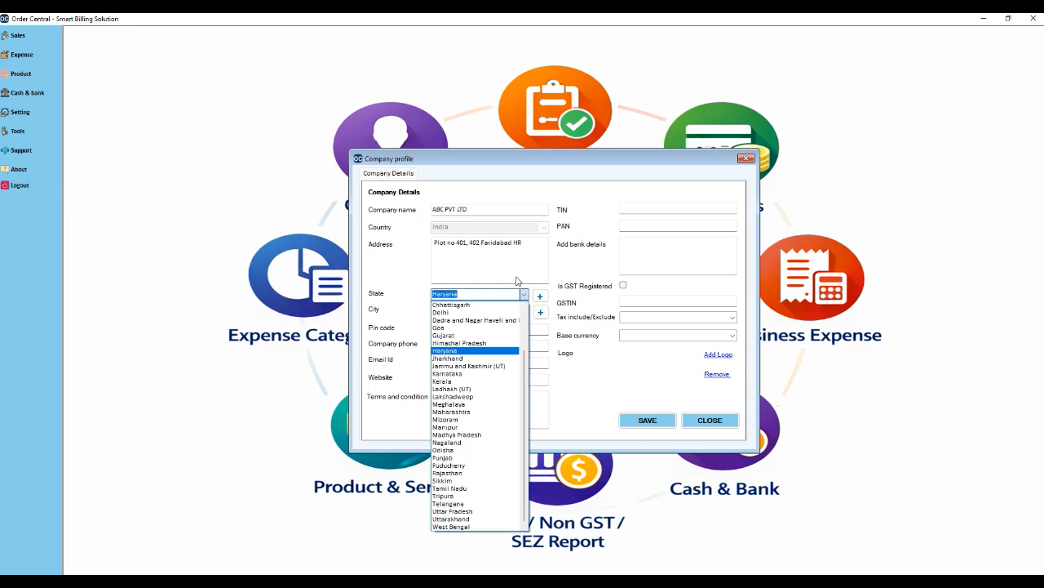
click(526, 296)
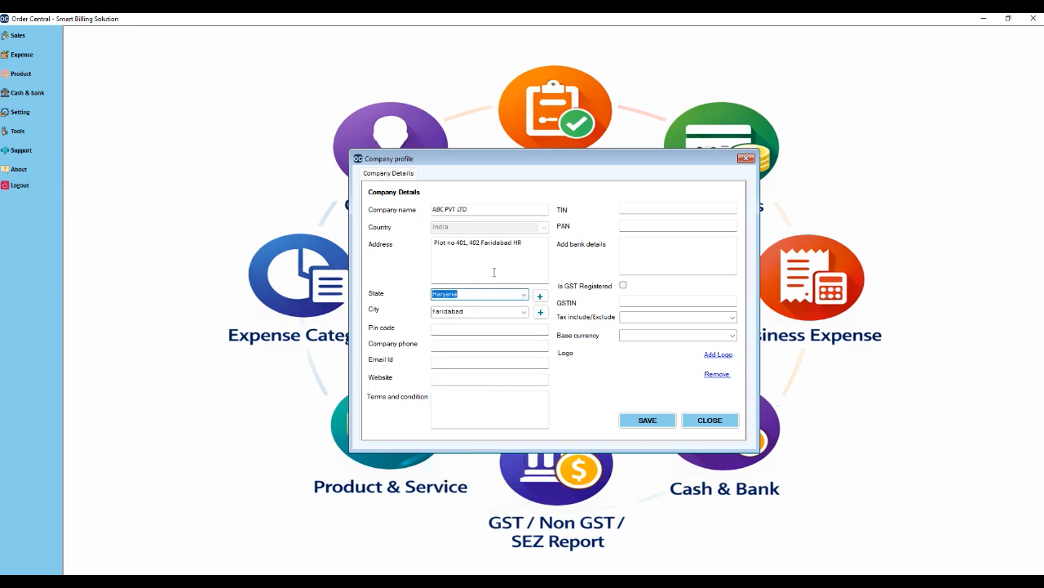
click(504, 312)
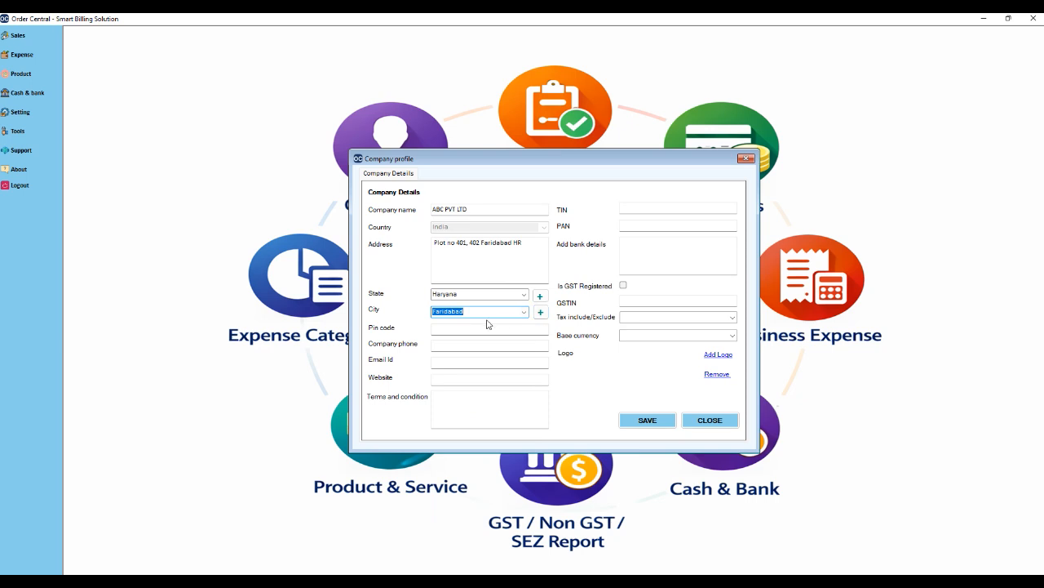
click(541, 312)
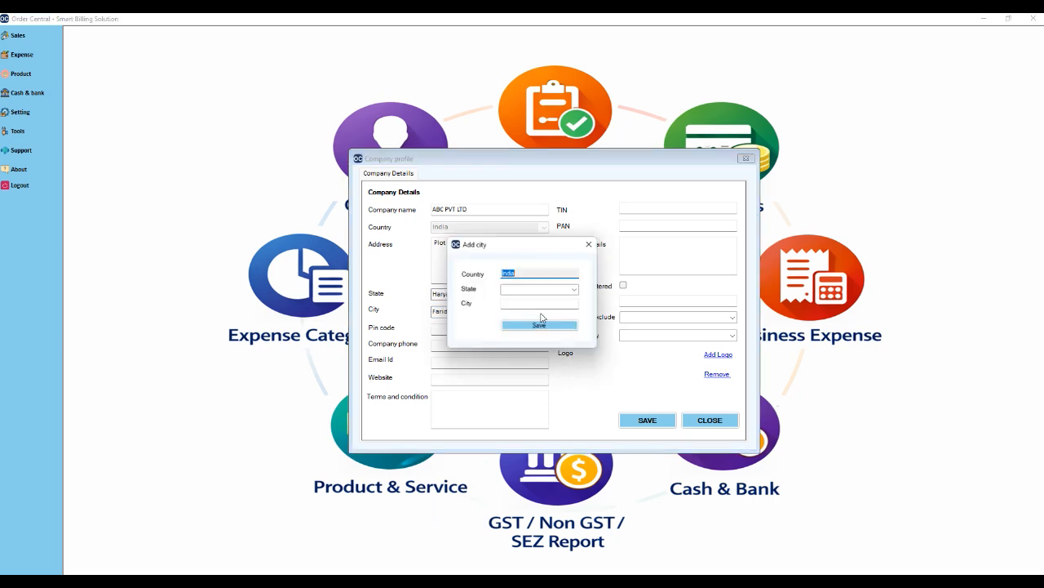
click(575, 291)
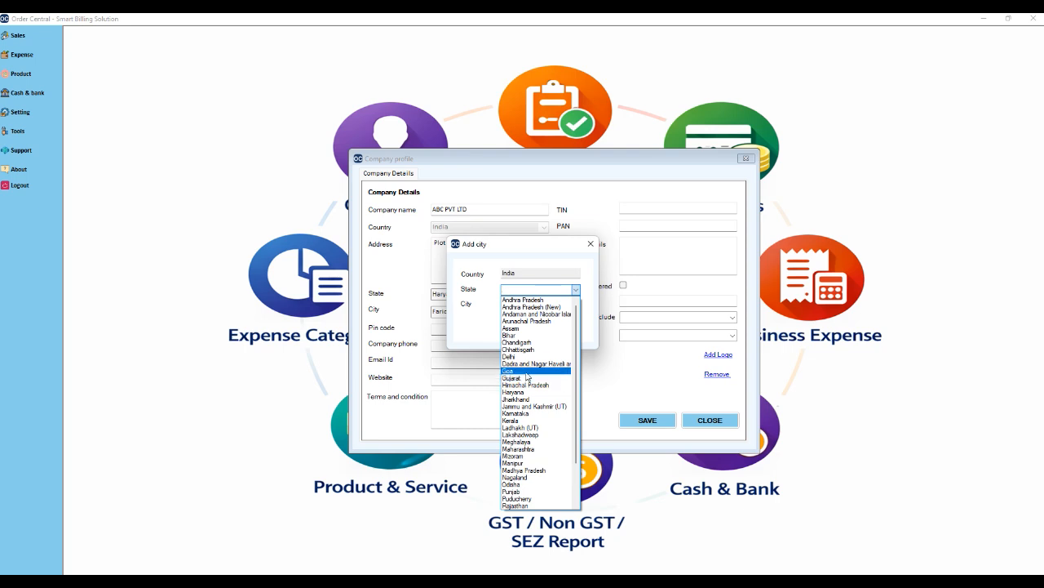
click(530, 393)
click(535, 305)
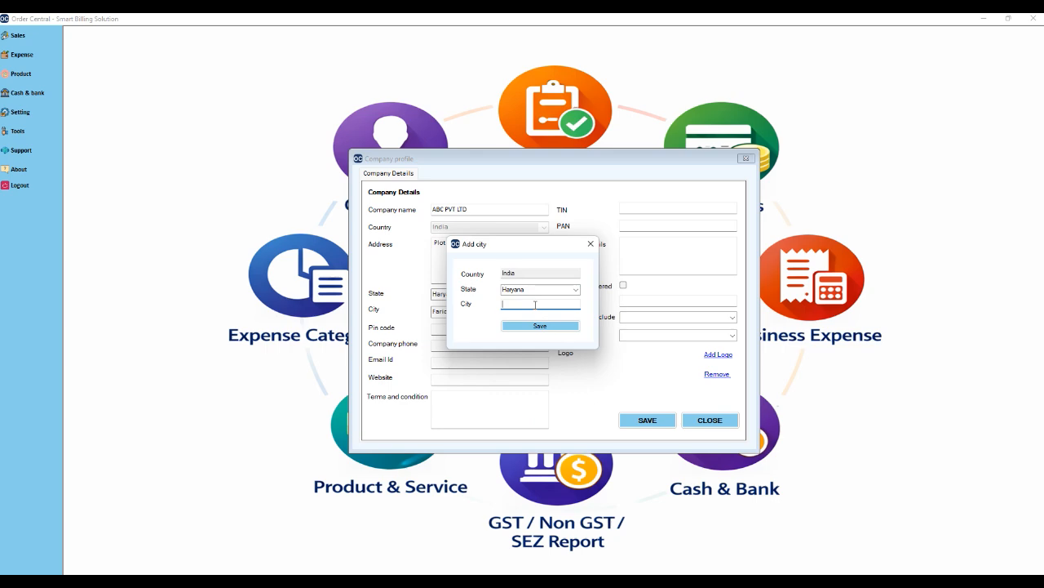
click(591, 243)
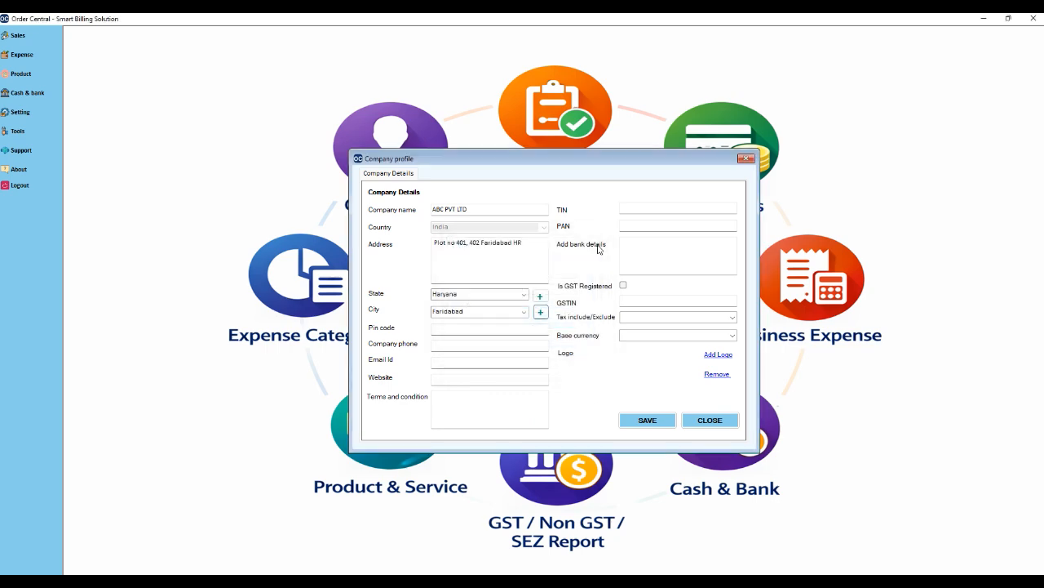
click(492, 332)
text(121003)
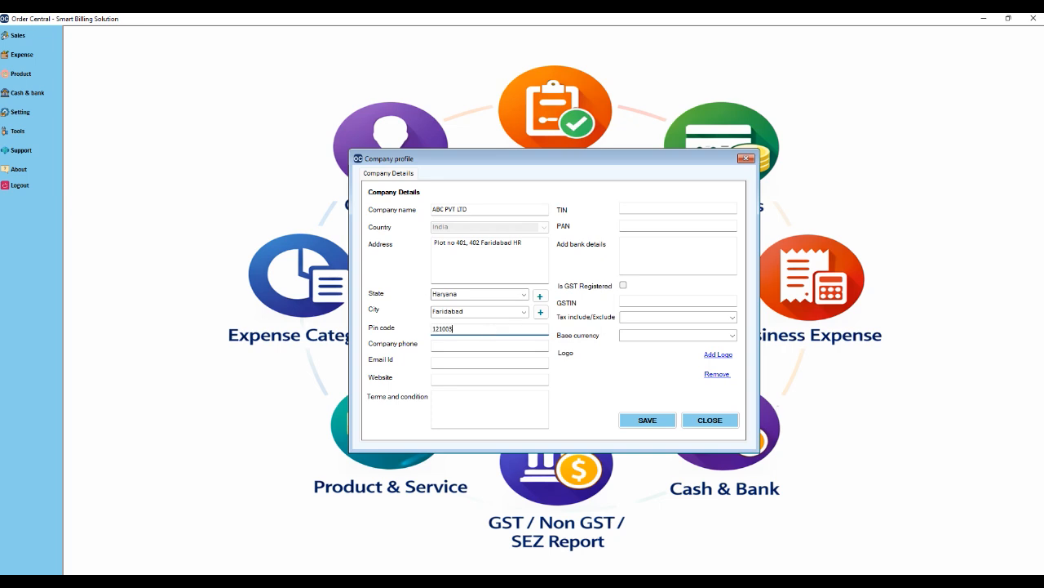
click(477, 346)
text(956008)
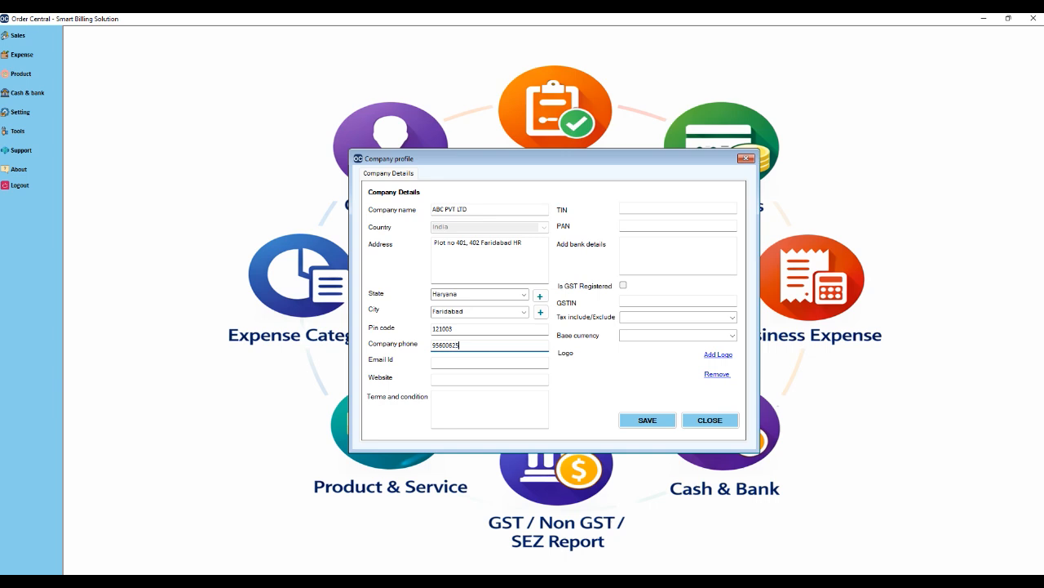
click(464, 364)
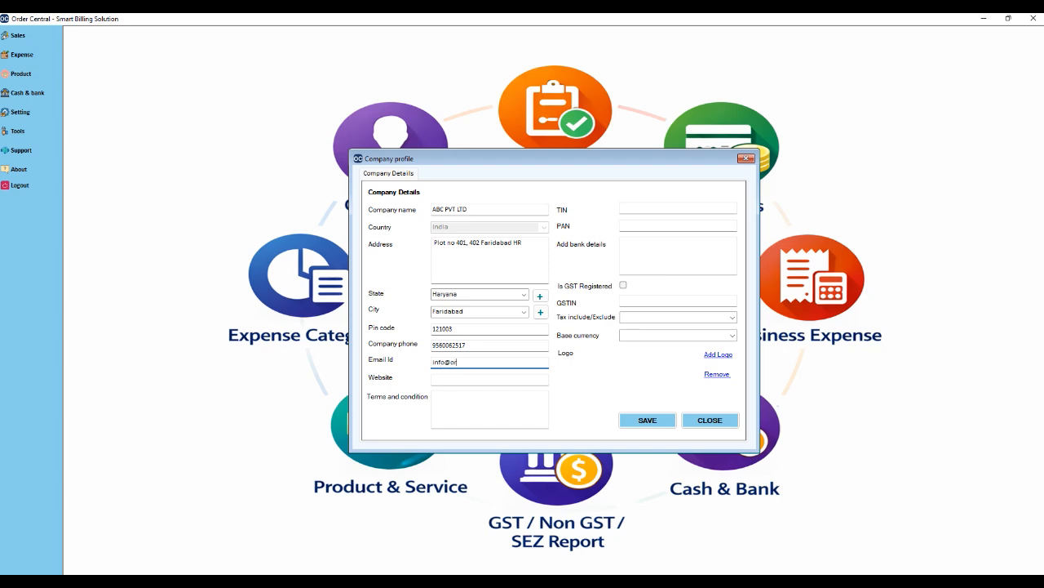
click(458, 379)
text(www.ordercentral.in)
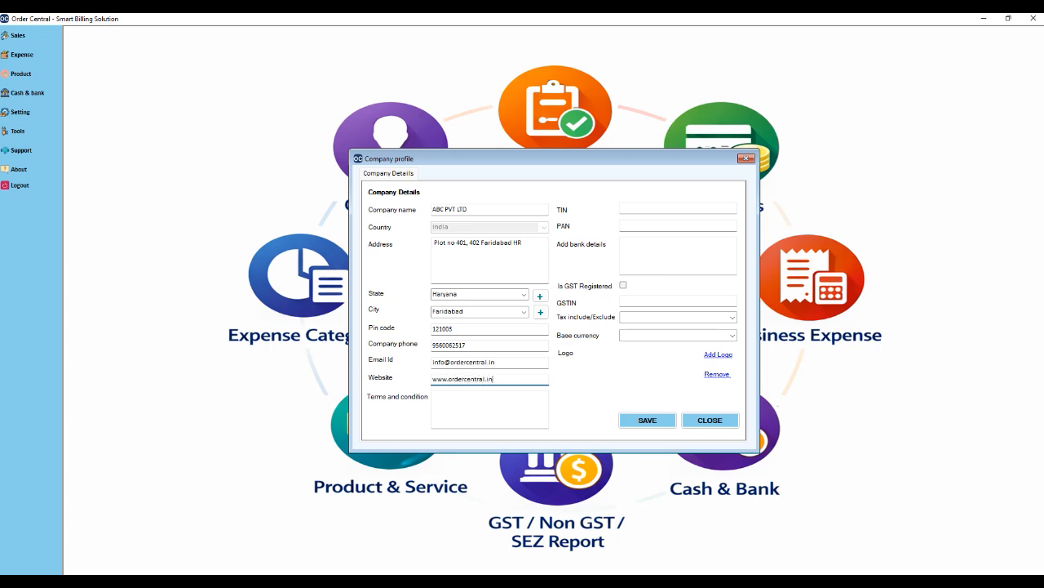
Write the terms note with the line 'Common terms and condition aplicable.'.
click(445, 402)
text(Tem)
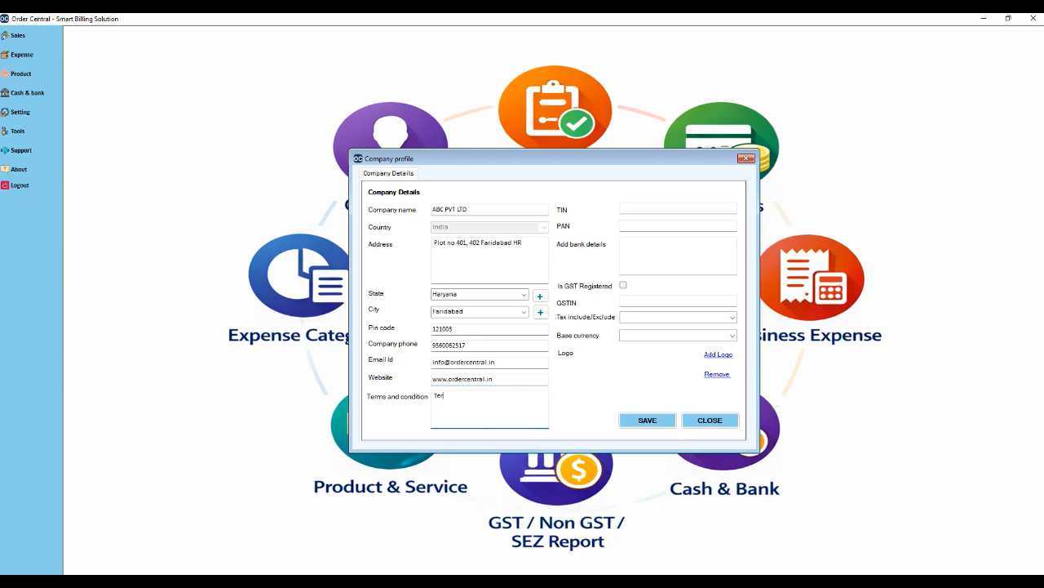
text(m & Condition:)
key(Return)
text(Common termsn)
key(BackSpace)
key(BackSpace)
key(BackSpace)
text(ms and connec)
text(ti)
key(BackSpace)
key(BackSpace)
key(BackSpace)
key(BackSpace)
key(BackSpace)
text(dition aplicable)
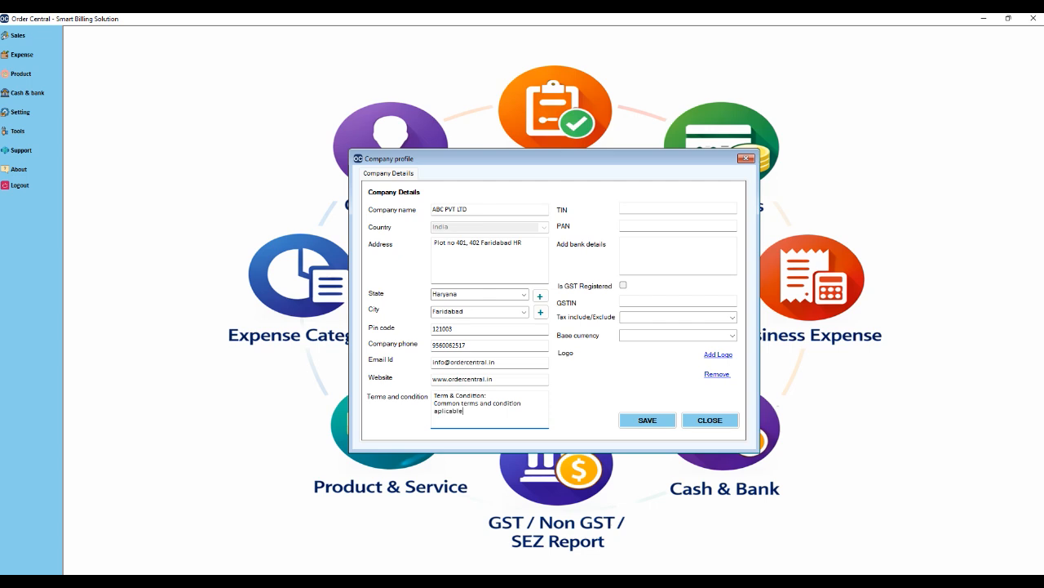
text(.)
Paste the company's TIN, then paste and retype a corrected PAN number.
click(640, 207)
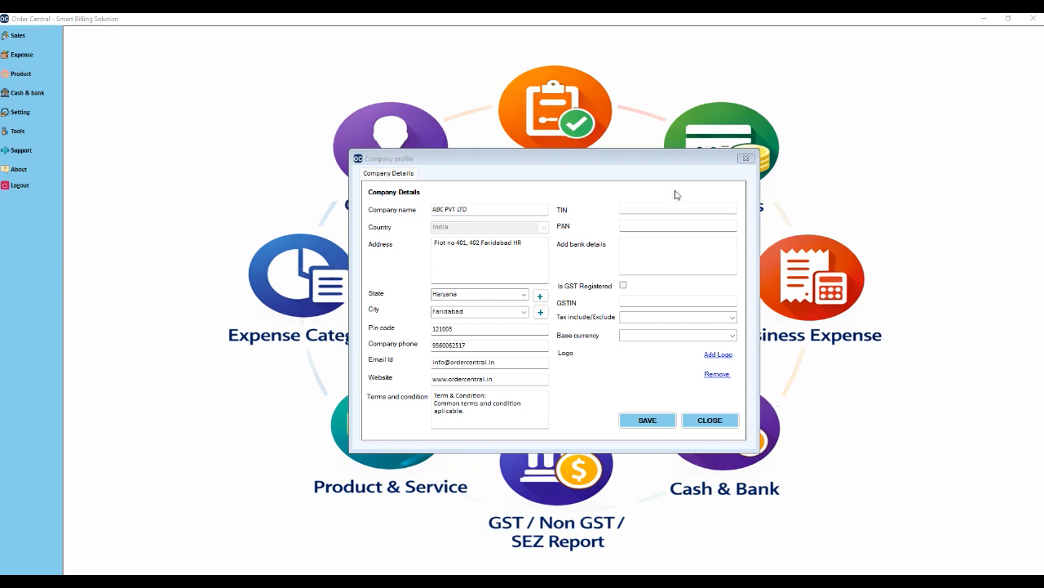
click(634, 213)
key(ctrl+v)
click(652, 227)
text(AAAAA9999A5T)
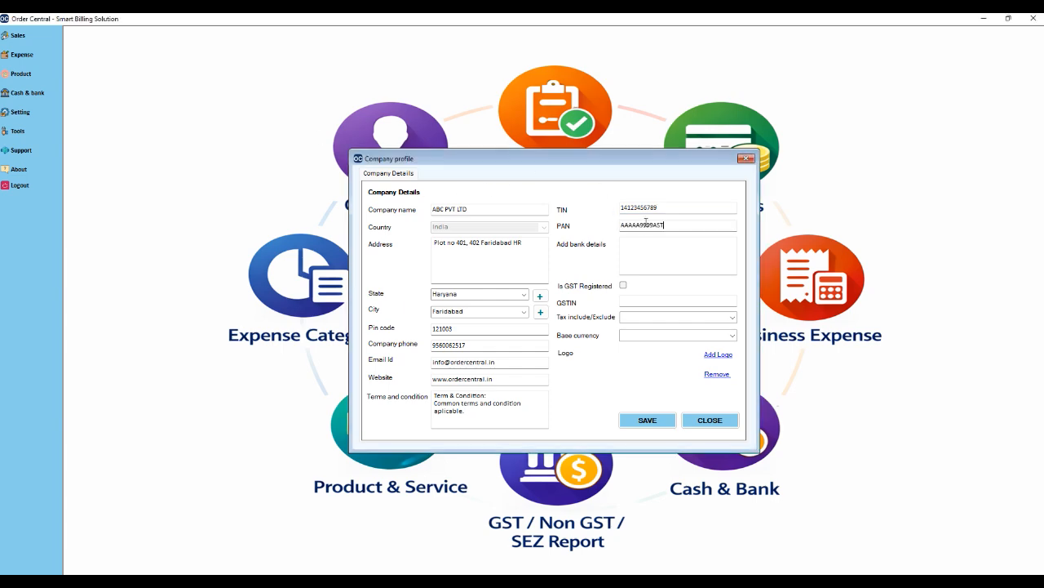
text(002)
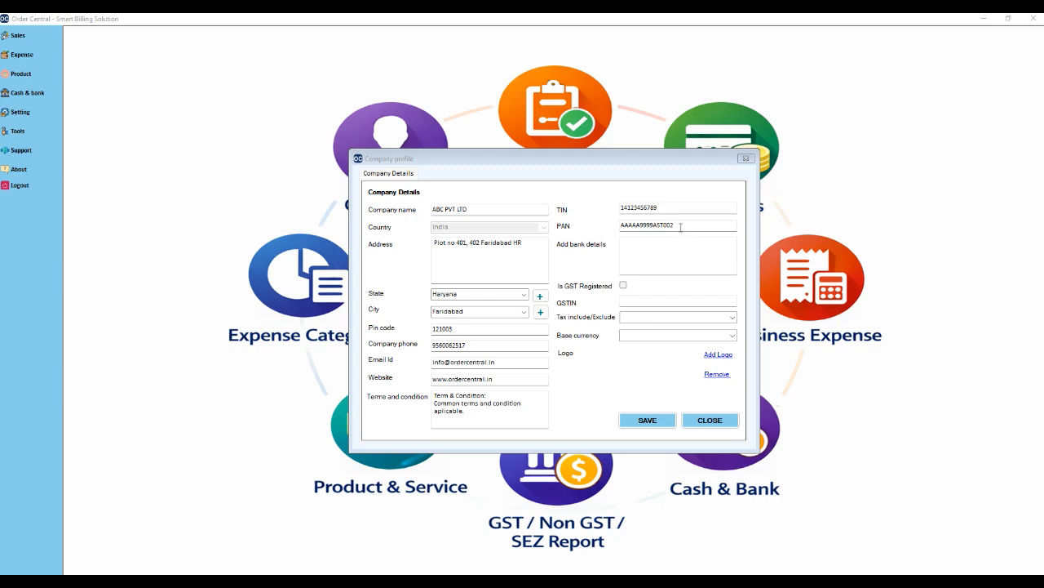
double_click(681, 227)
text(AAAAA999)
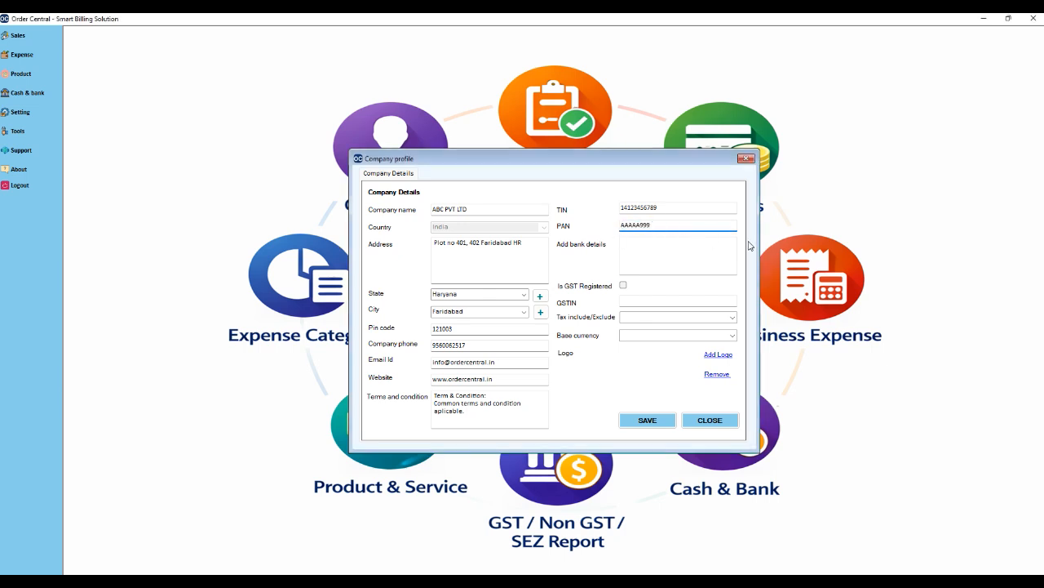
key(BackSpace)
key(BackSpace)
text(88)
Write a 'Bank Detail:' heading with bank name HDFC Bank, account number and account name ABC PVT LTD.
click(650, 244)
text(8ank D)
text(tail)
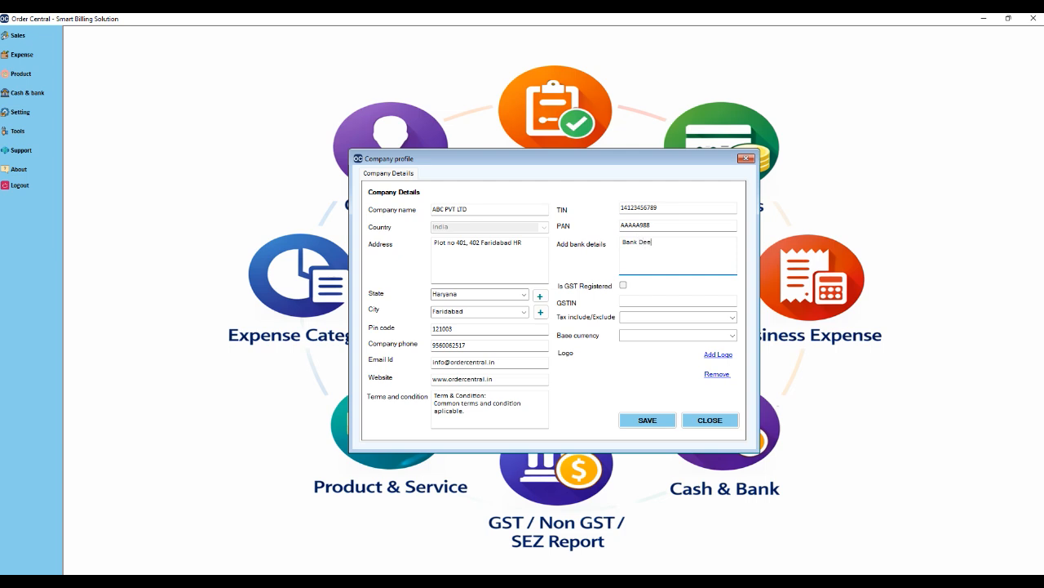
key(BackSpace)
key(BackSpace)
key(BackSpace)
key(BackSpace)
text(tail:)
key(Return)
text(Bank name)
text(: )
text(HDF)
text(C Bank )
text(A)
text(/c)
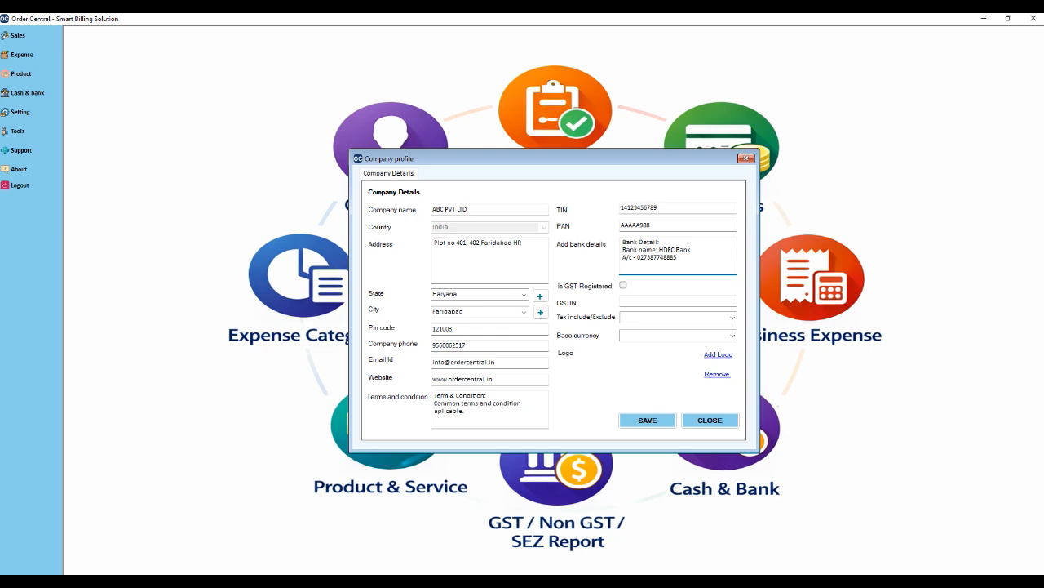
key(Return)
text(Account name - ABC PVT LTD.)
Add the bank's IFSC code and branch address lines to the bank details.
key(Return)
text(IFSC code)
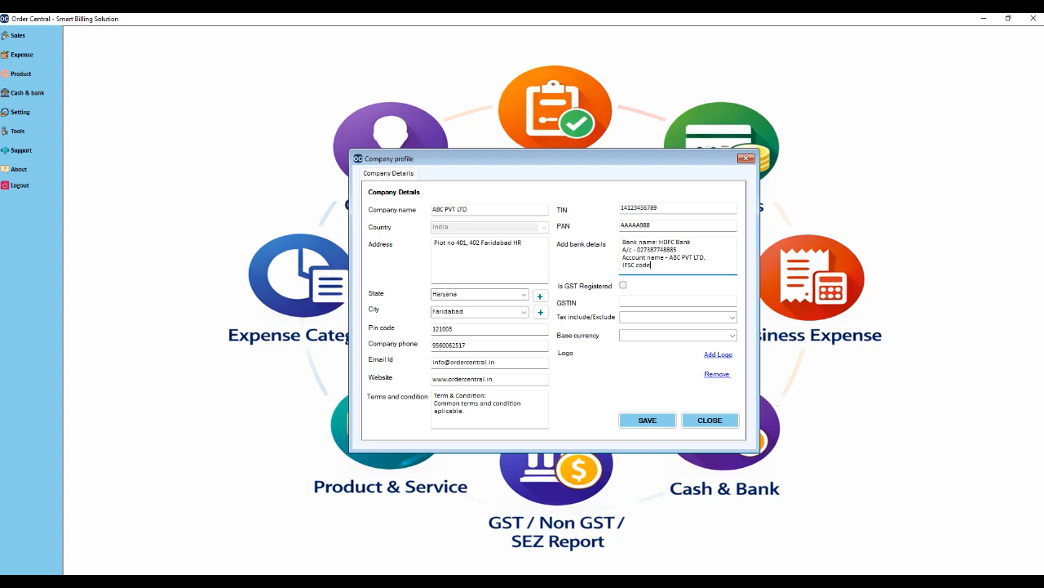
text(: h)
key(BackSpace)
text(HDR)
key(BackSpace)
text(FC00091)
key(Return)
text(Address: Far)
text(iabad HAn)
key(BackSpace)
text(-12100)
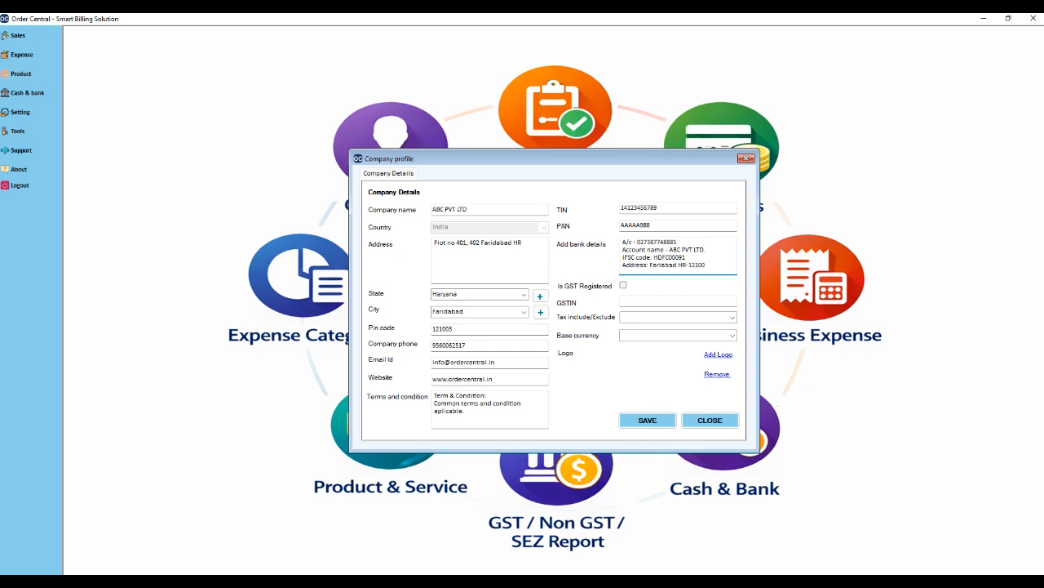
text(5)
drag(535, 151, 530, 128)
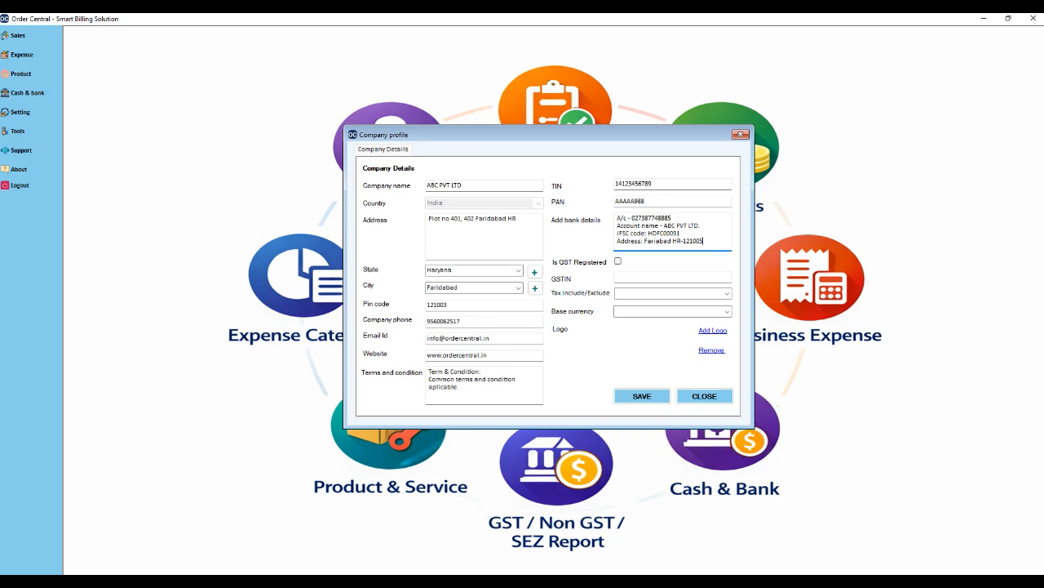
Tick Is GST Registered and paste in the company's GSTIN.
click(618, 262)
click(618, 262)
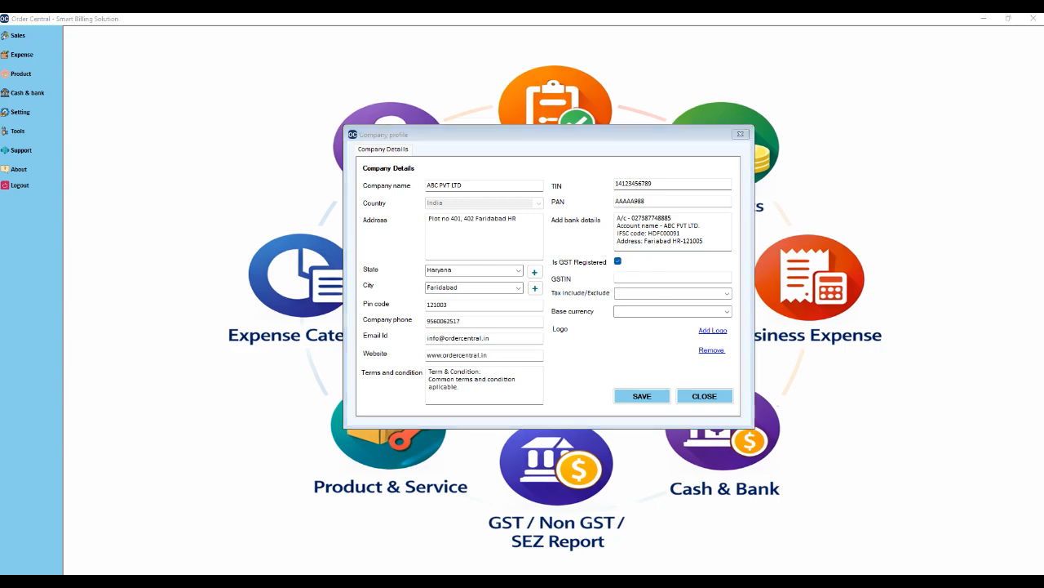
click(667, 278)
text(AAAAA9999AS)
text(002)
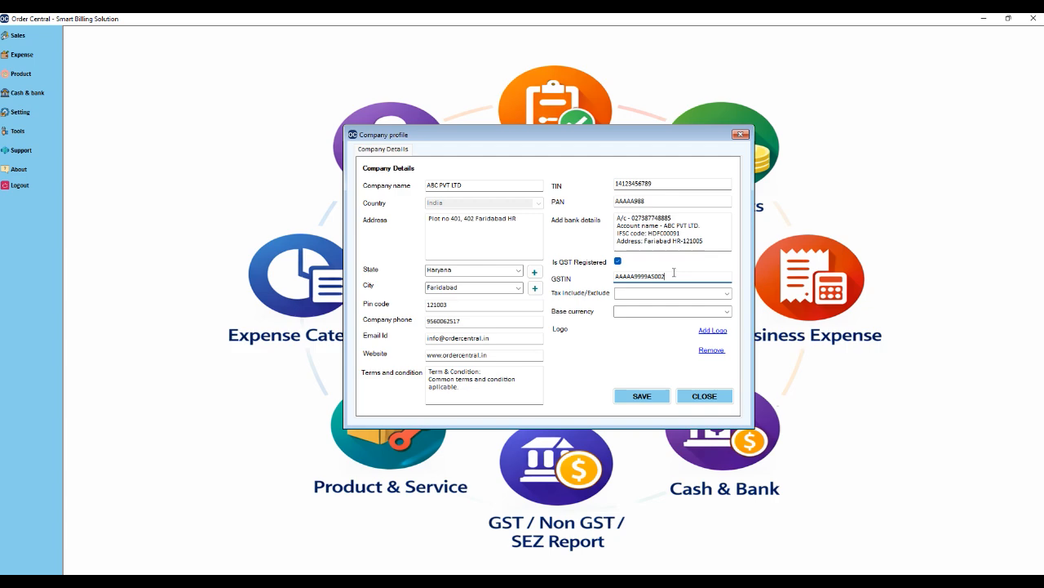
click(726, 293)
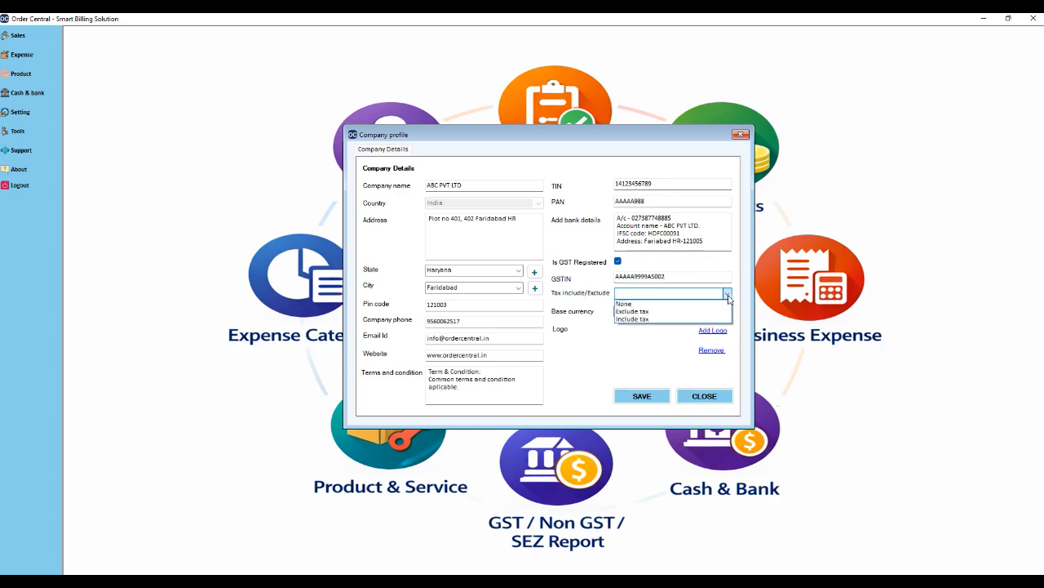
Choose Exclude tax as the company's tax include/exclude mode.
click(652, 311)
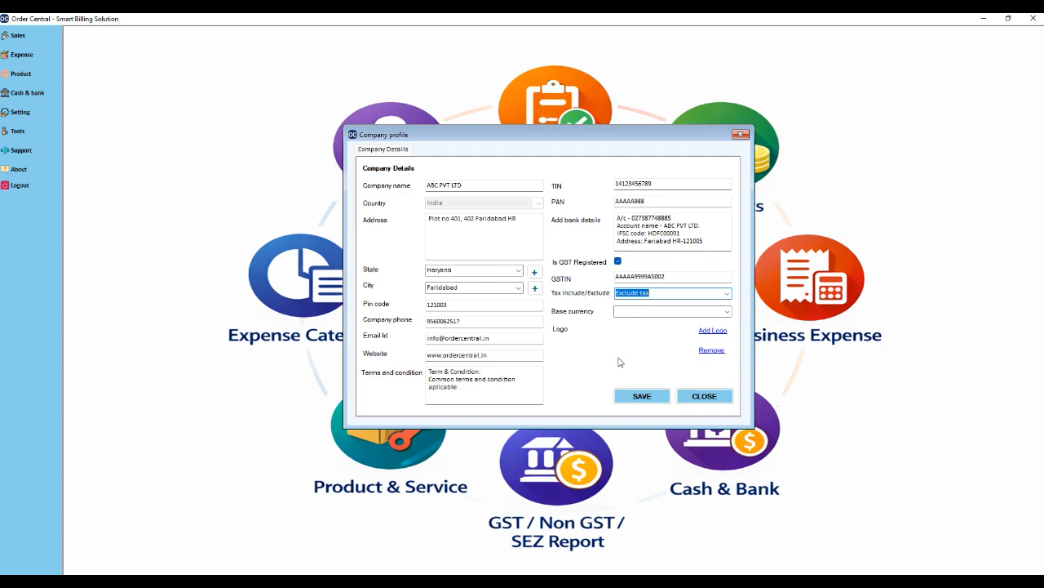
click(632, 313)
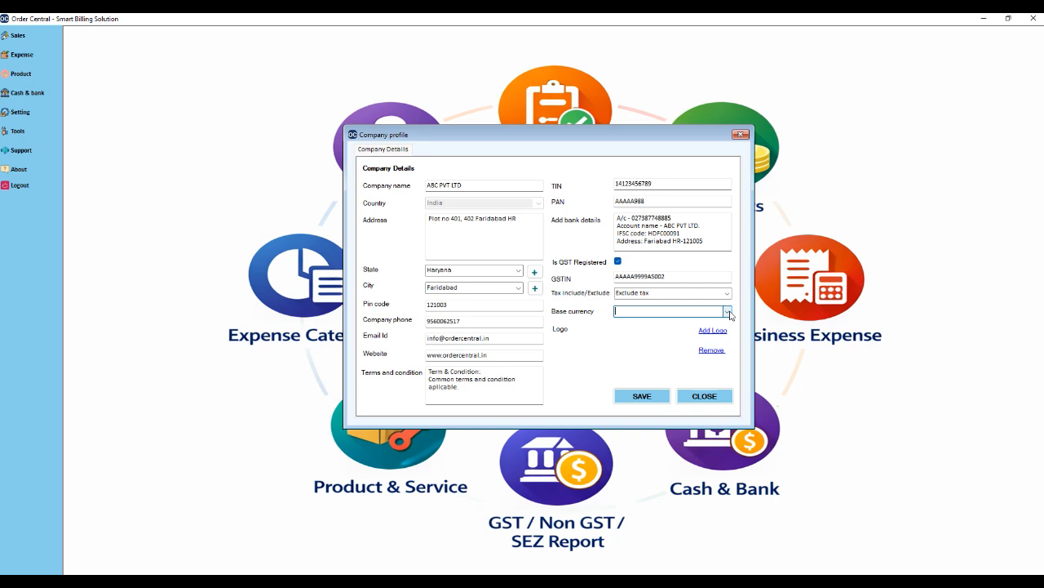
click(728, 312)
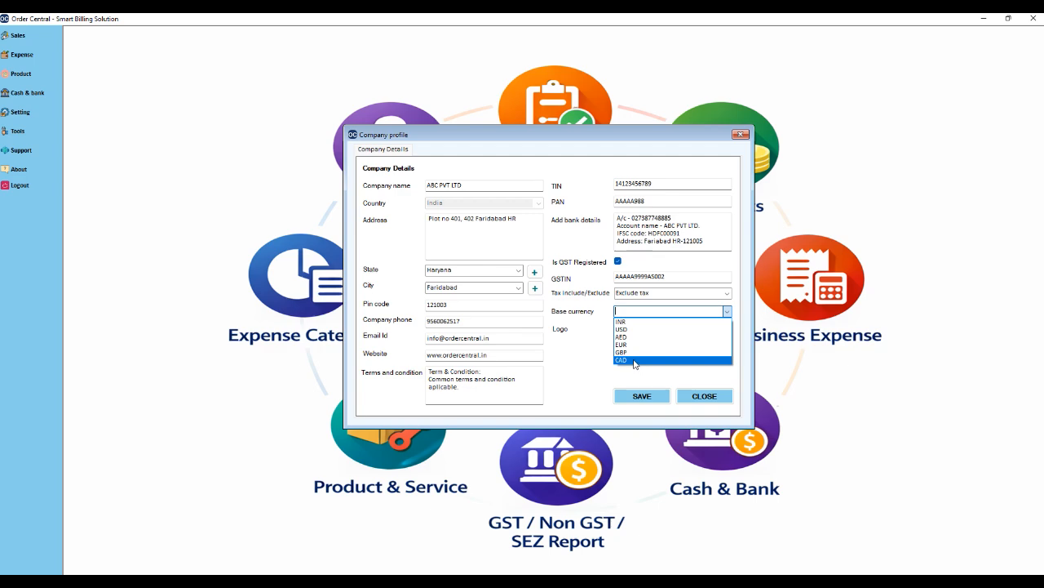
click(575, 364)
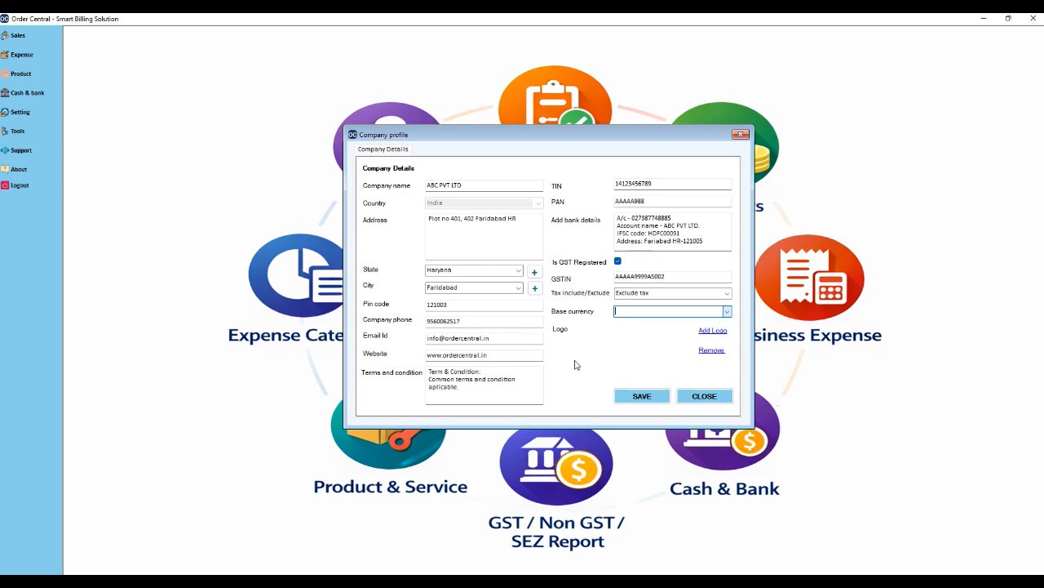
Load the OCPNG image from Downloads as the company logo.
click(707, 333)
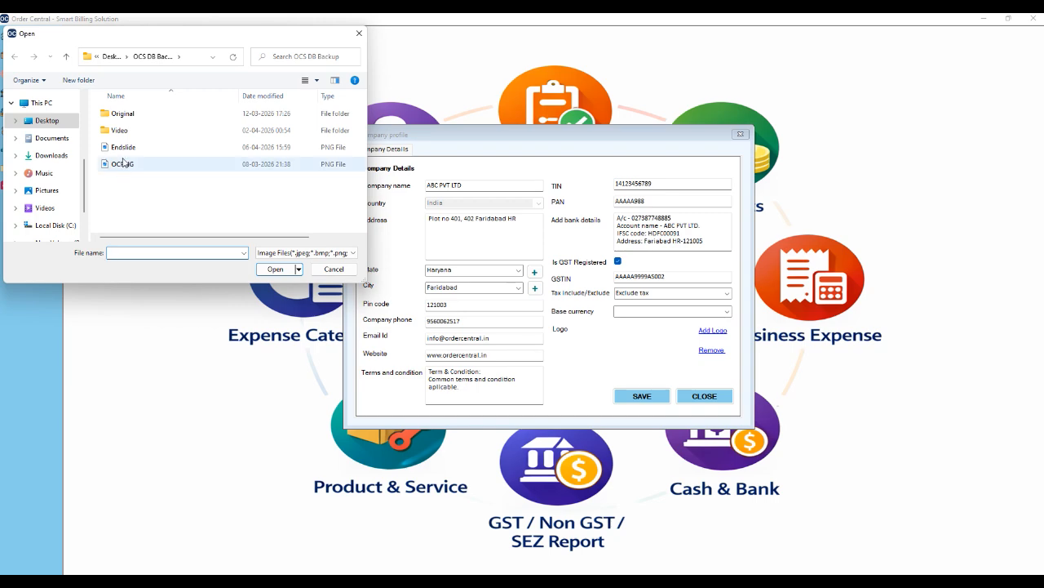
scroll(88, 217, down, 2)
scroll(88, 223, up, 3)
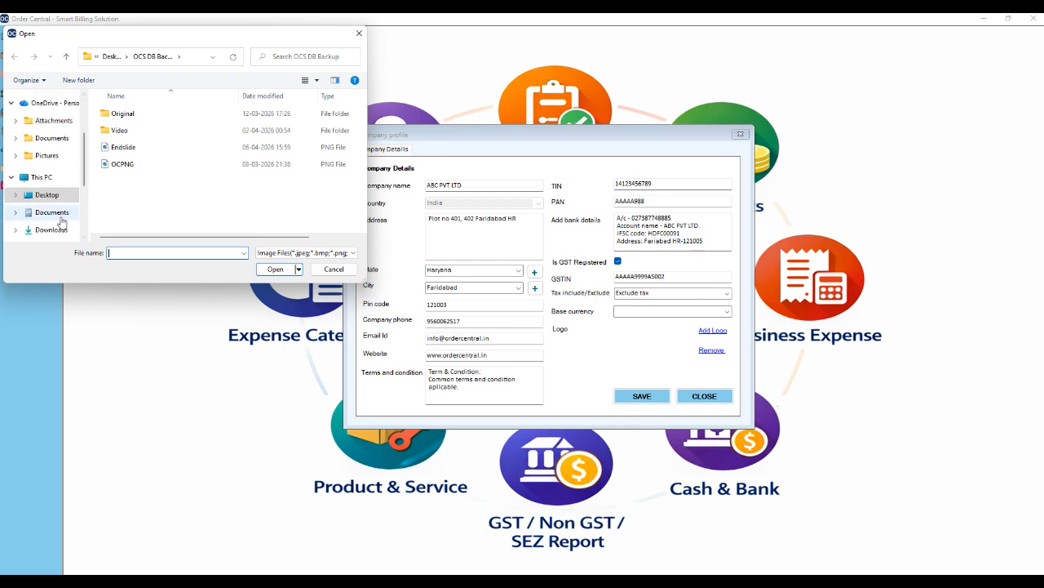
click(61, 216)
click(55, 230)
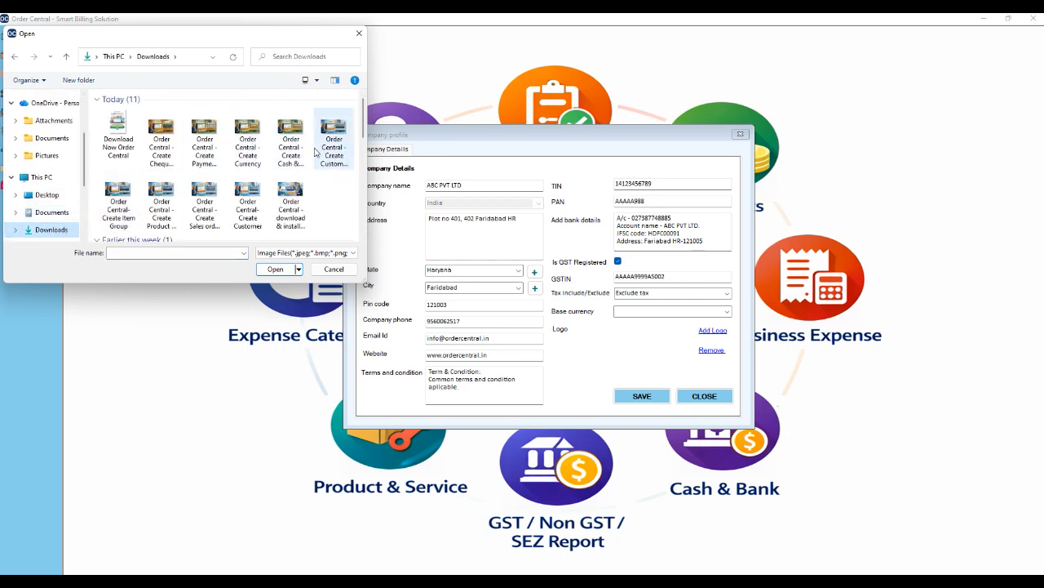
drag(363, 121, 367, 219)
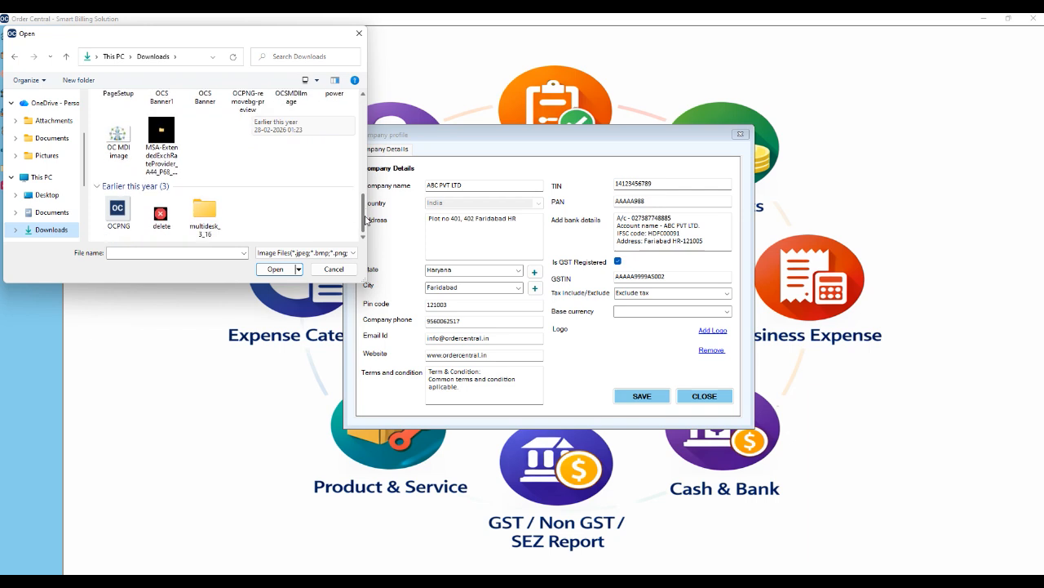
click(118, 211)
click(275, 268)
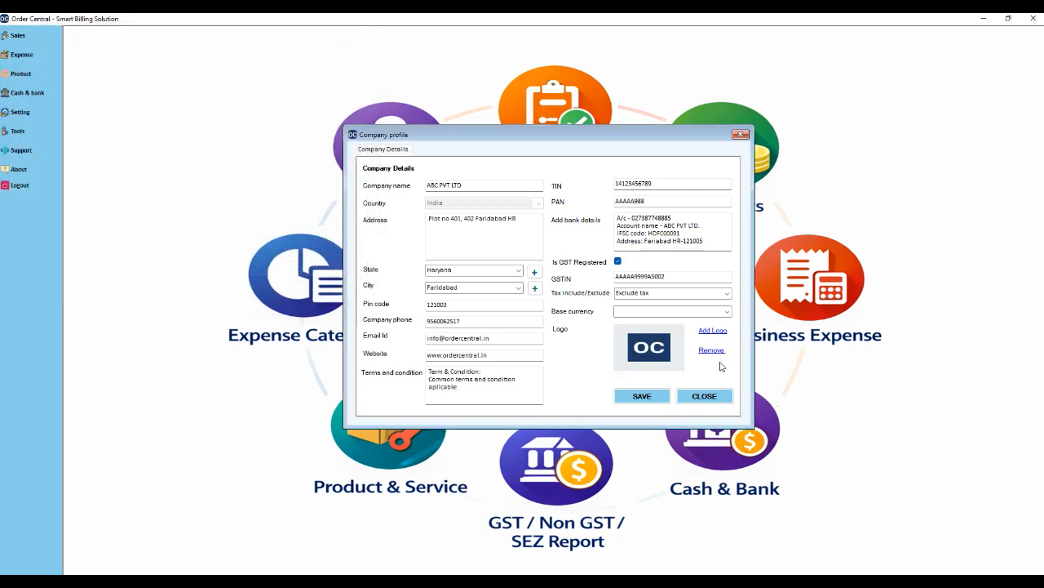
Save the company profile, acknowledge the confirmation, and close it.
click(641, 398)
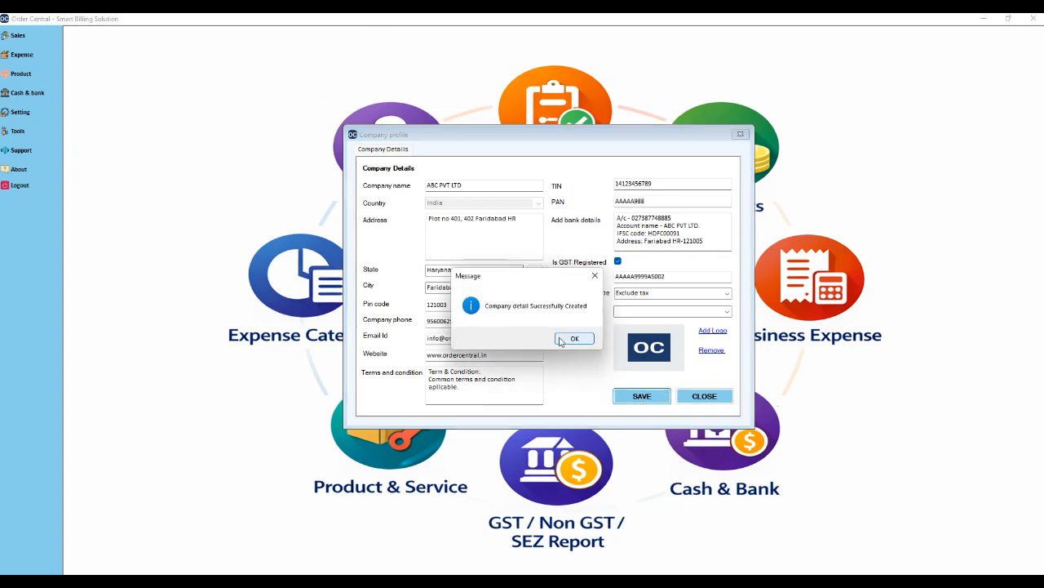
click(571, 341)
click(705, 396)
Reopen the company profile, reselect Haryana as the state, and save the update.
click(30, 117)
click(89, 112)
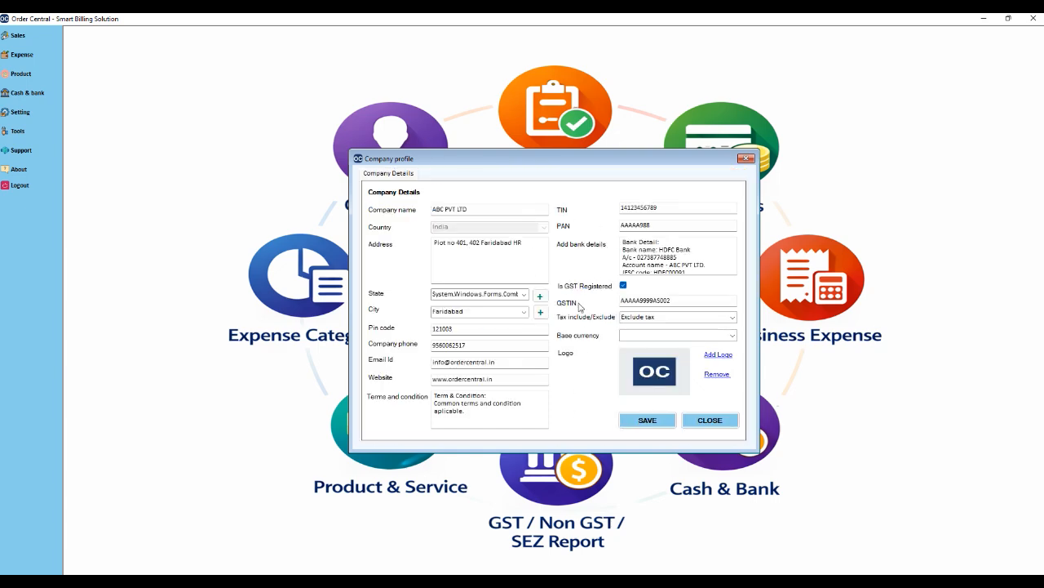
click(525, 295)
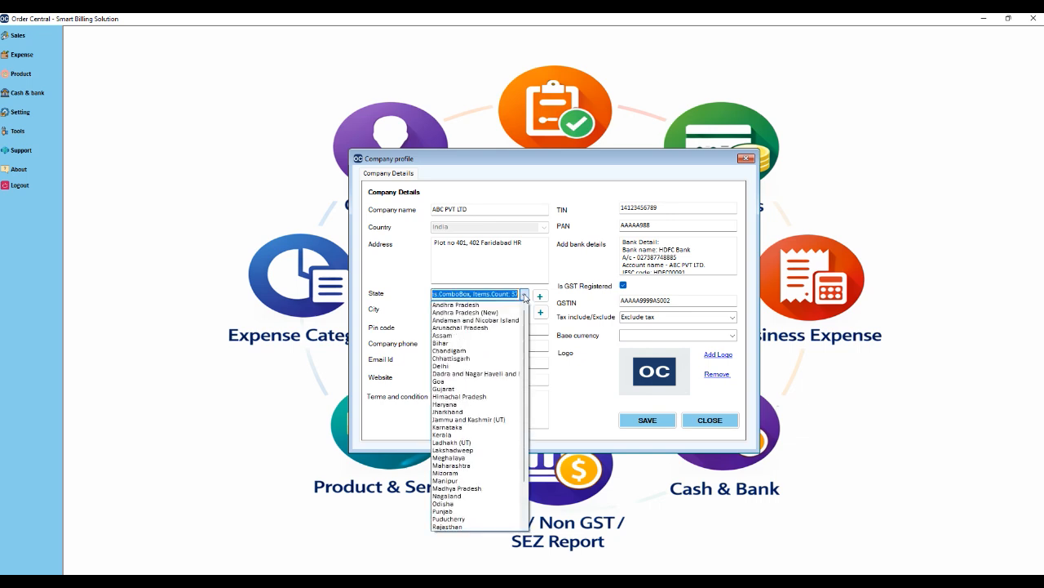
click(490, 404)
click(665, 421)
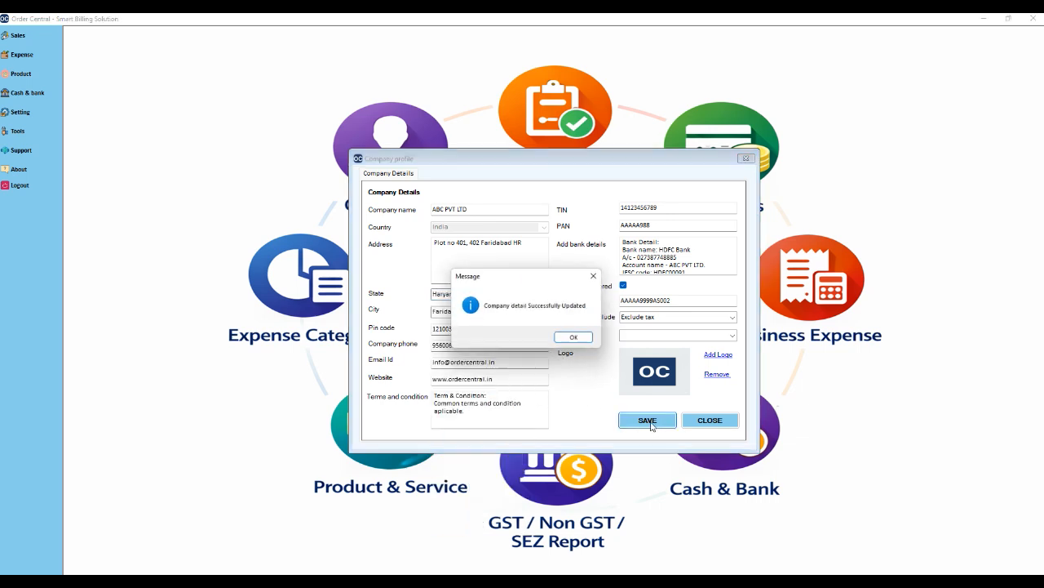
click(575, 337)
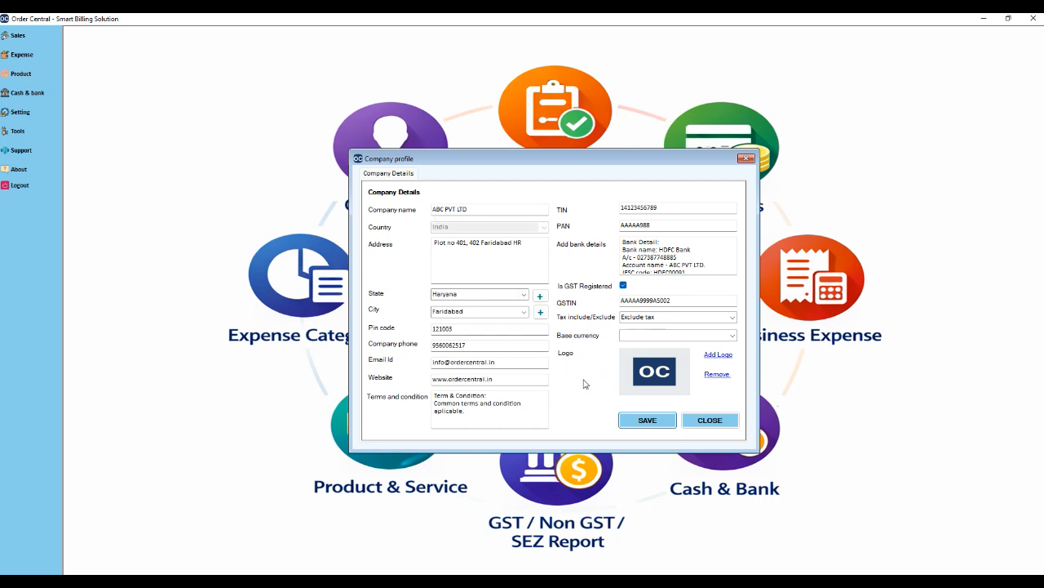
Set INR as the base currency, save, and reopen the company profile.
click(734, 338)
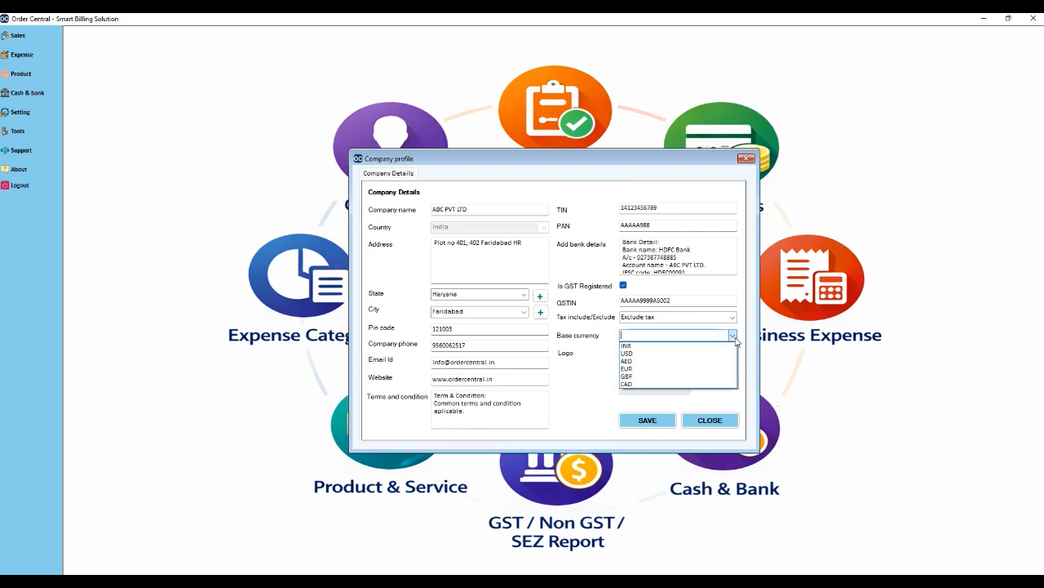
click(628, 346)
click(647, 419)
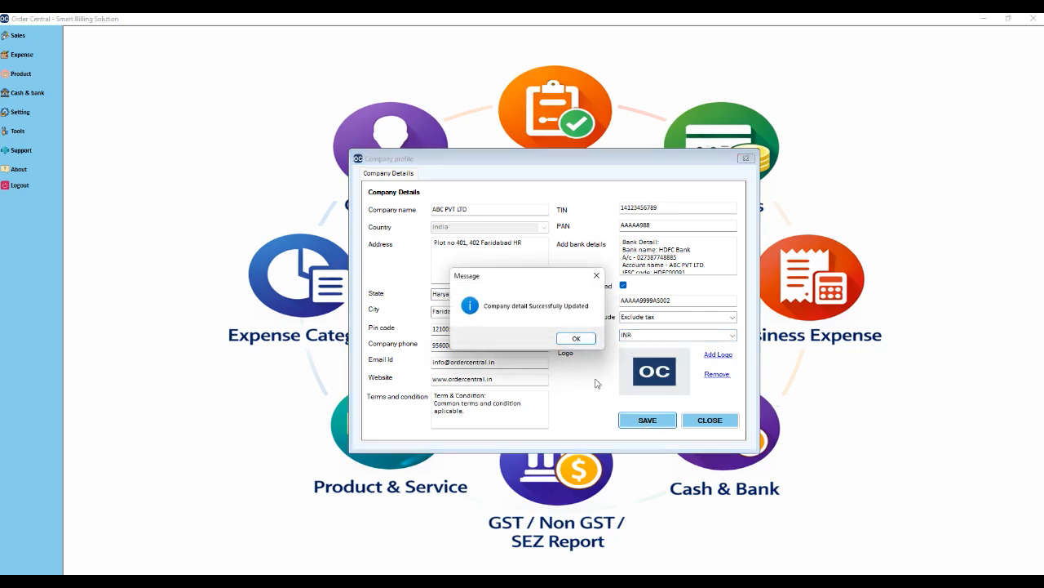
click(573, 338)
click(706, 420)
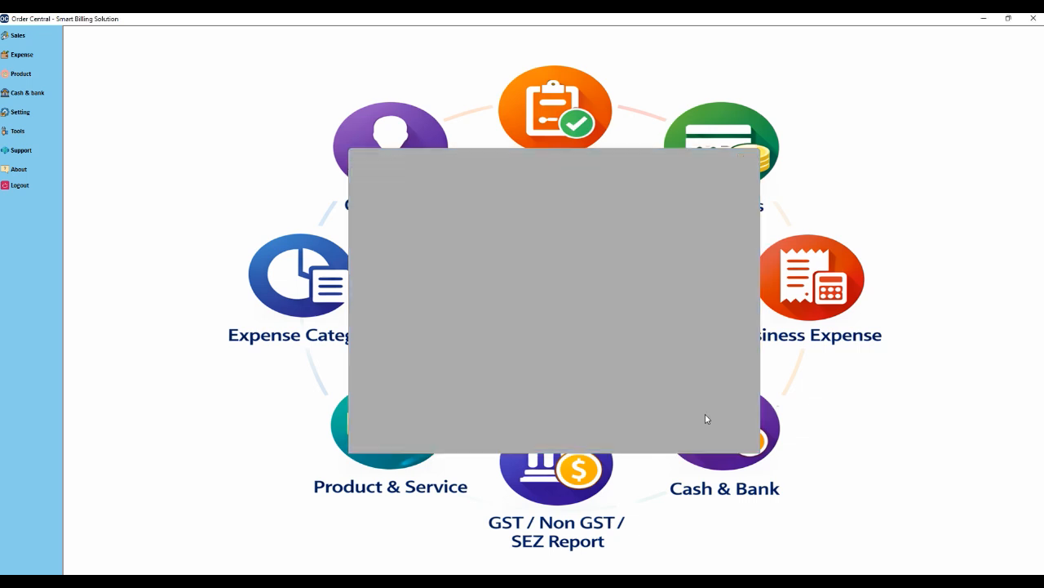
click(44, 114)
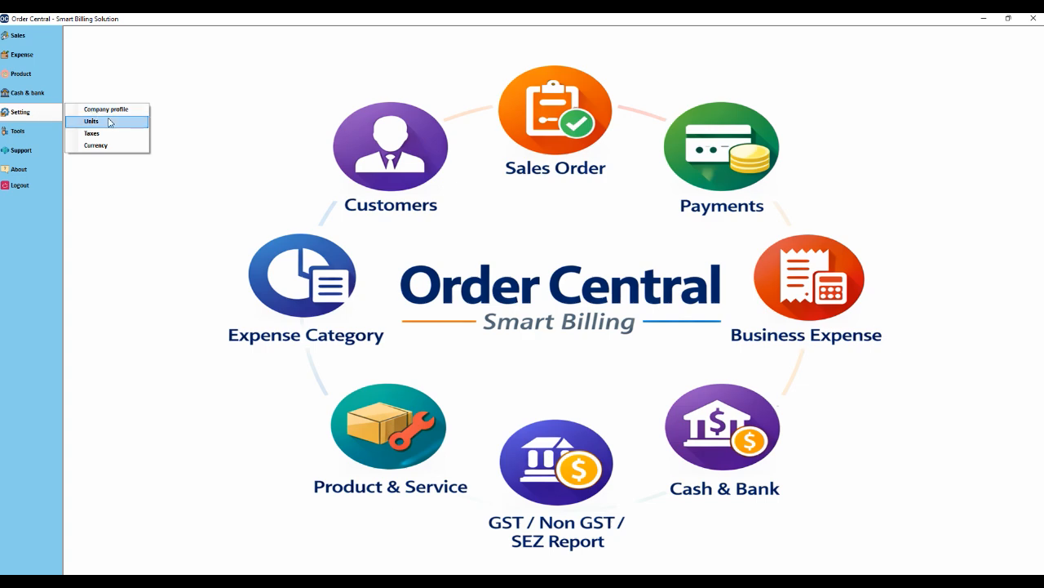
click(115, 115)
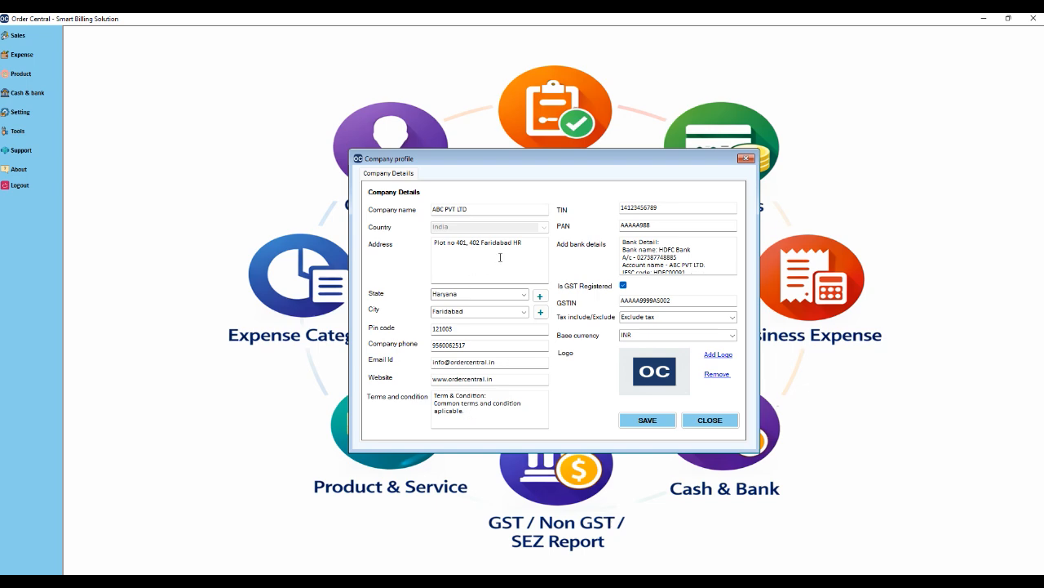
Review the terms, phone, address, bank details and GSTIN, then close the profile.
drag(490, 413, 426, 397)
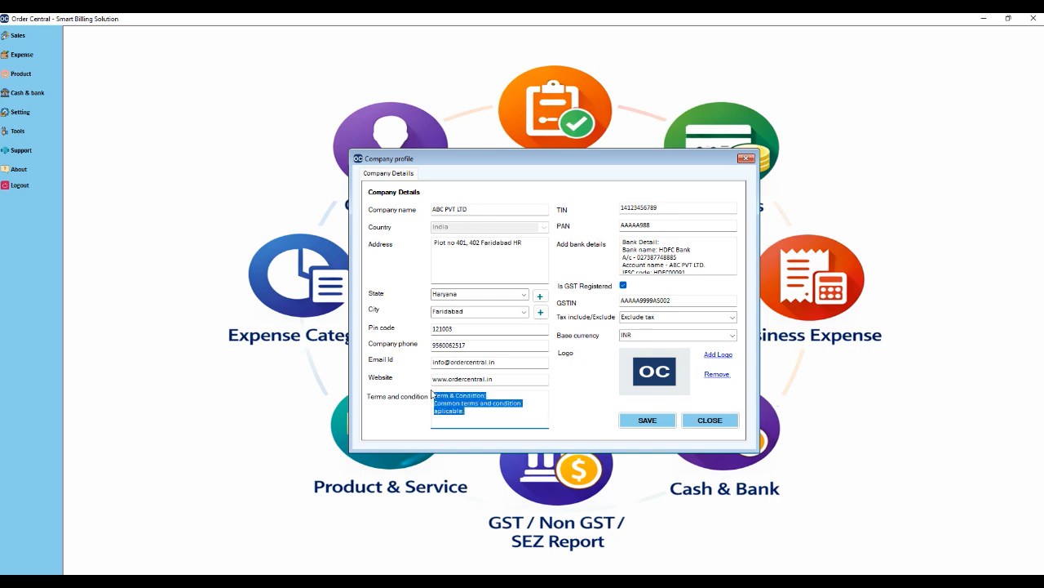
double_click(468, 344)
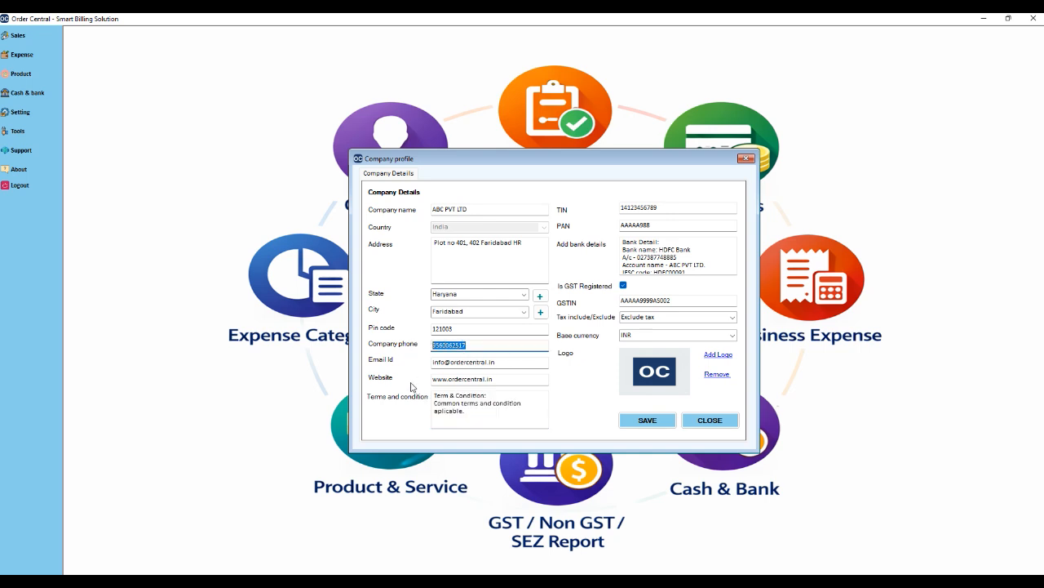
drag(534, 248, 405, 248)
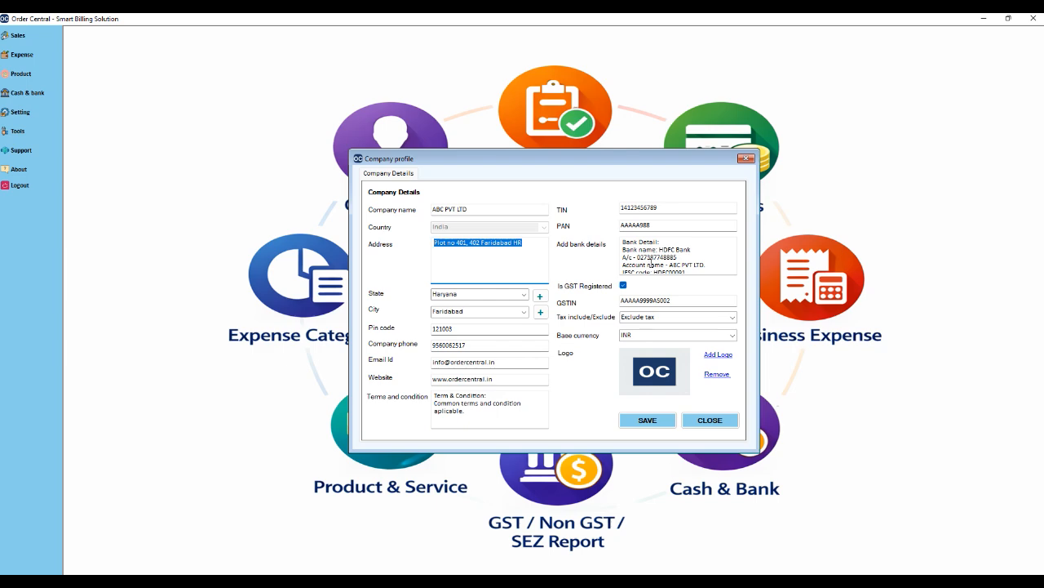
drag(700, 271, 602, 236)
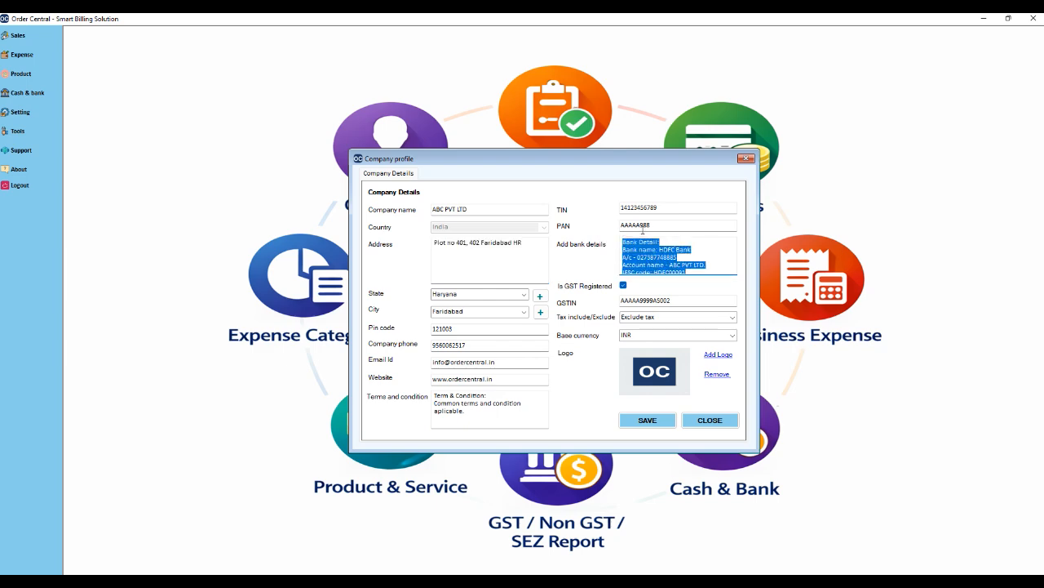
drag(685, 300, 612, 303)
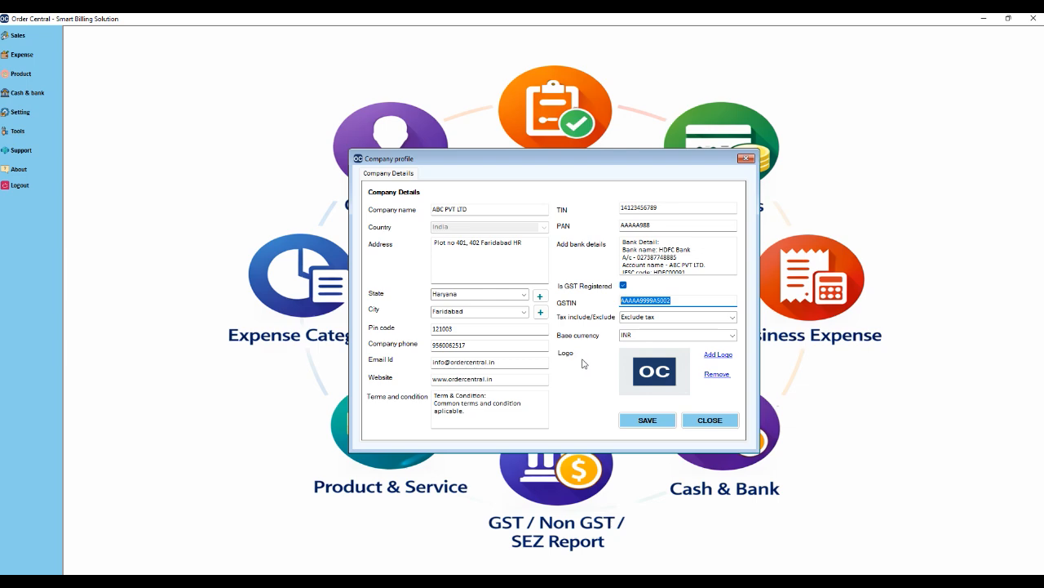
click(710, 421)
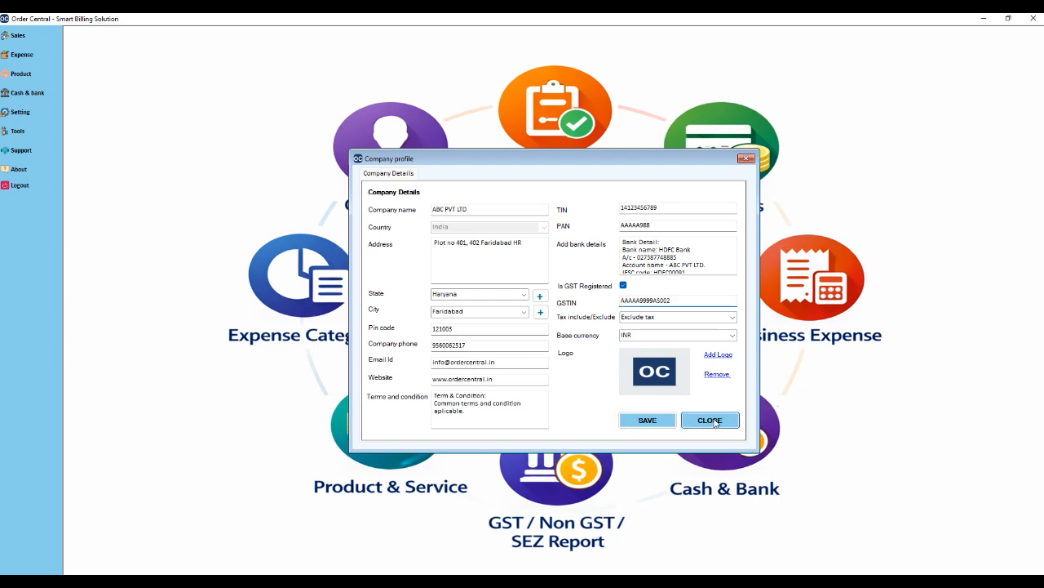